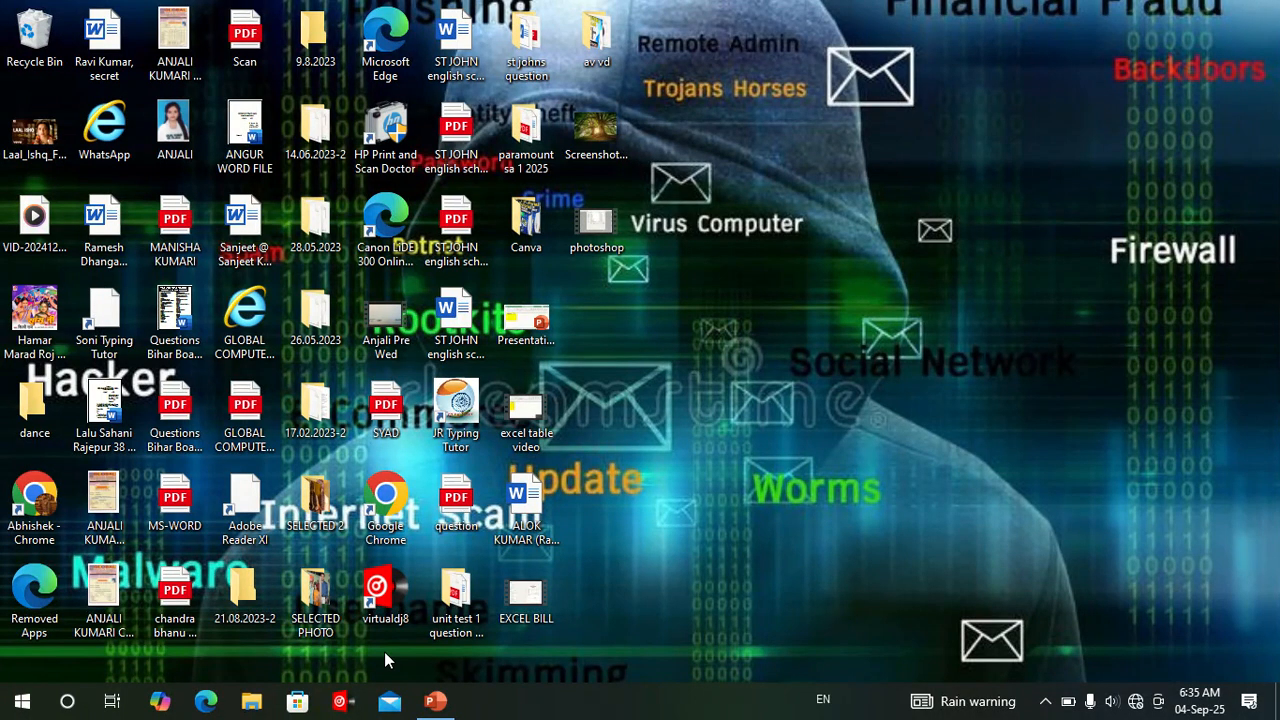
- Open Microsoft Access and create a blank database with the file name add
left_click(23, 703)
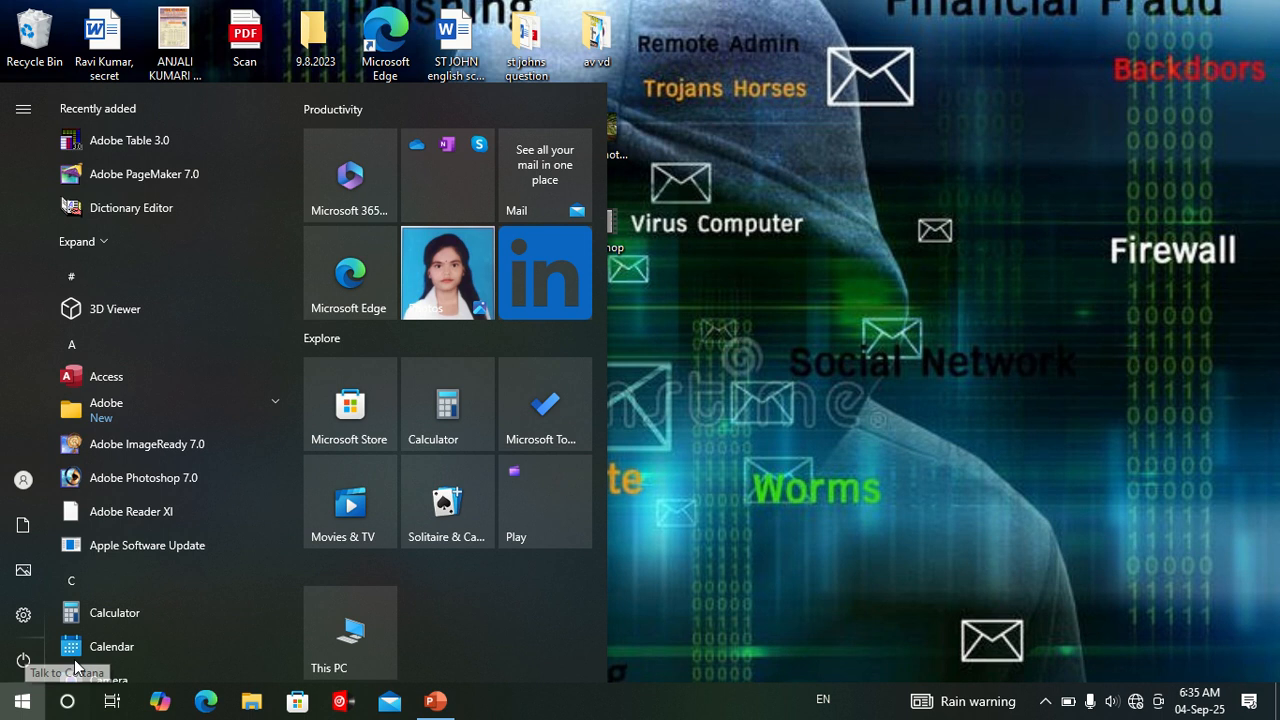
left_click(161, 388)
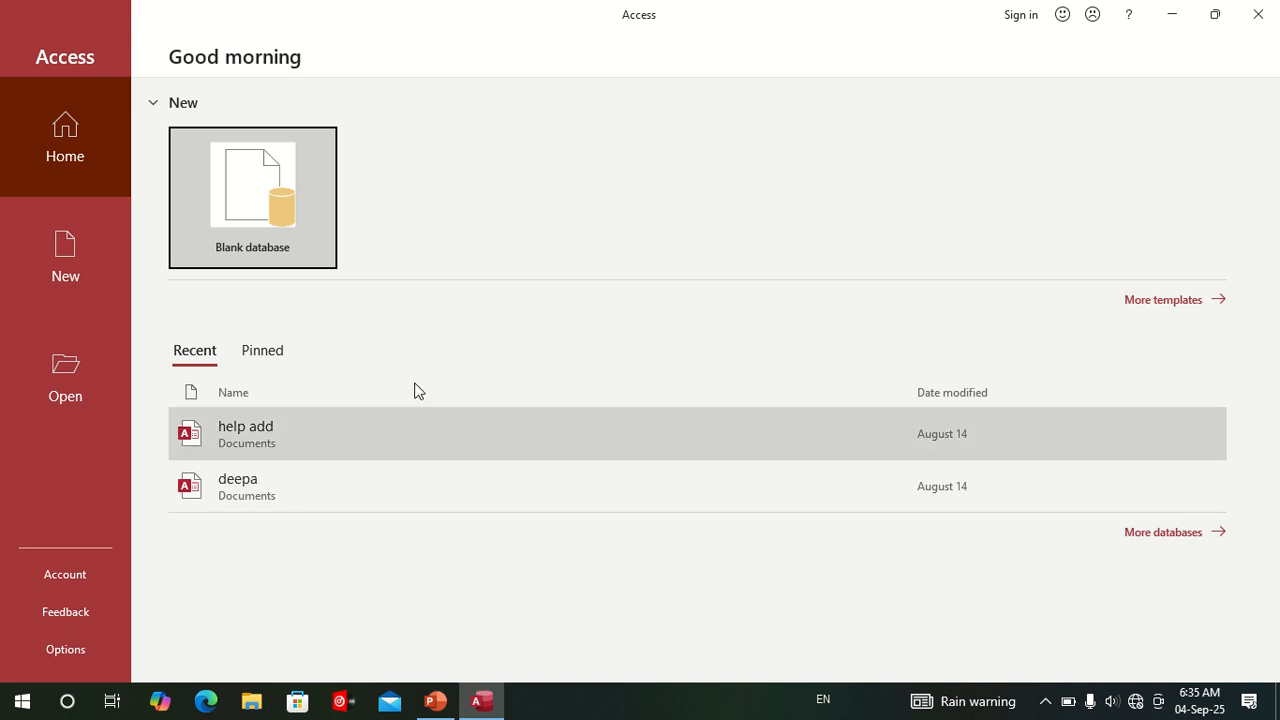
left_click(305, 247)
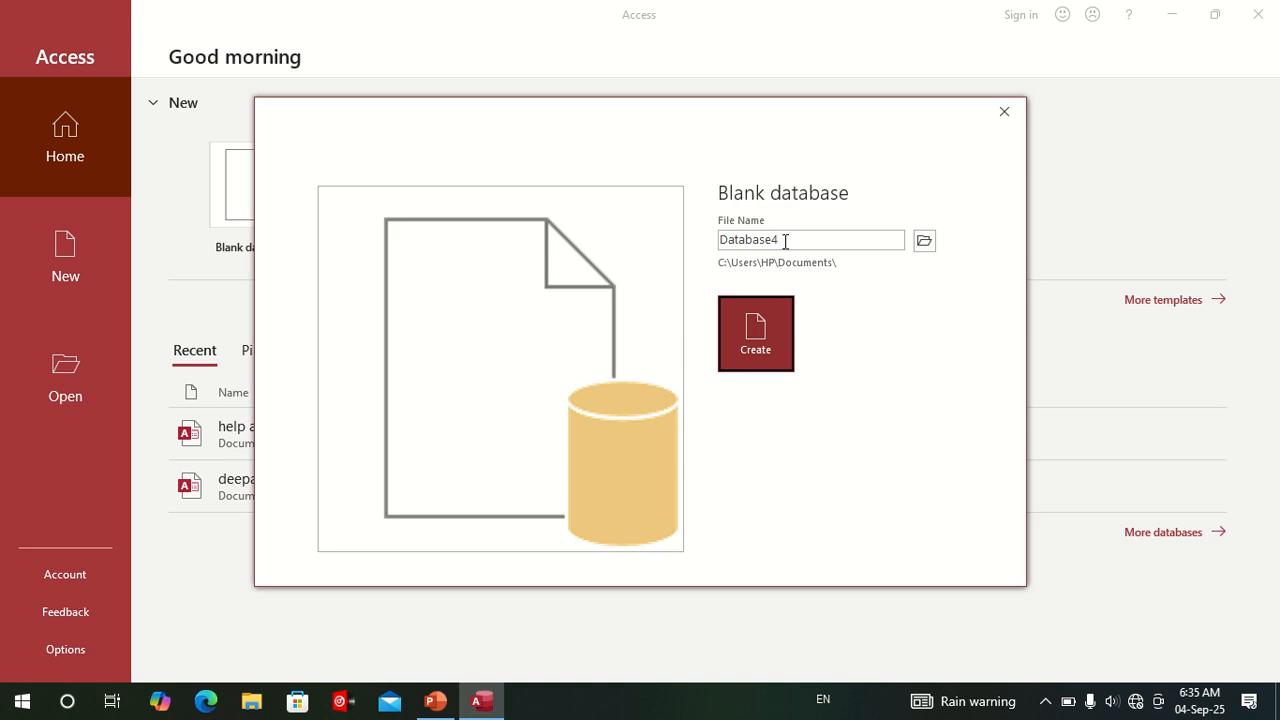
left_click_drag(720, 240, 794, 249)
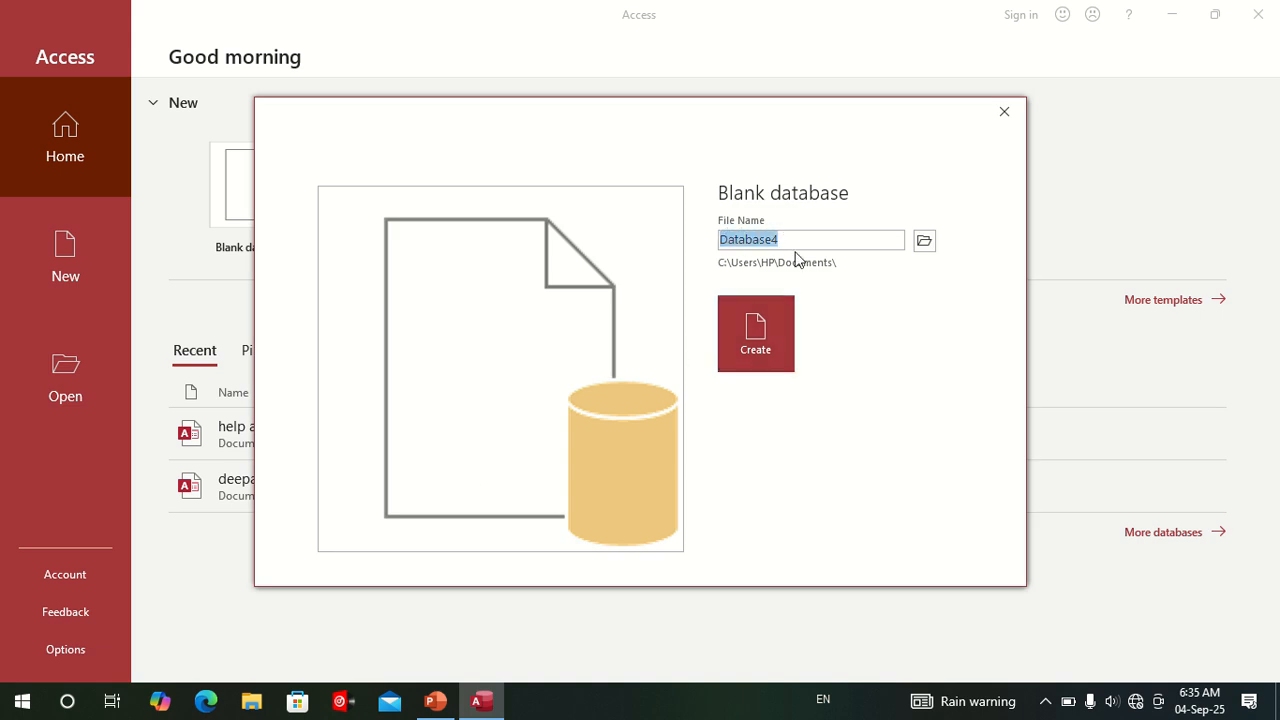
type("add")
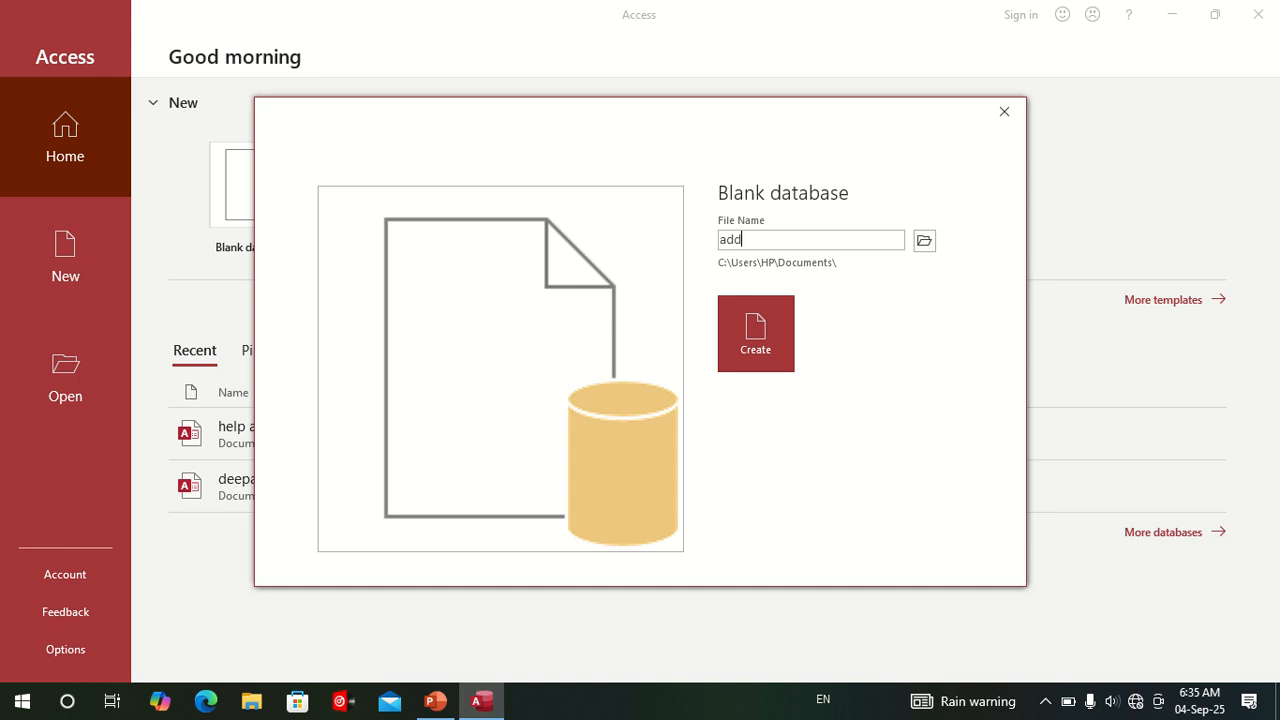
left_click(777, 343)
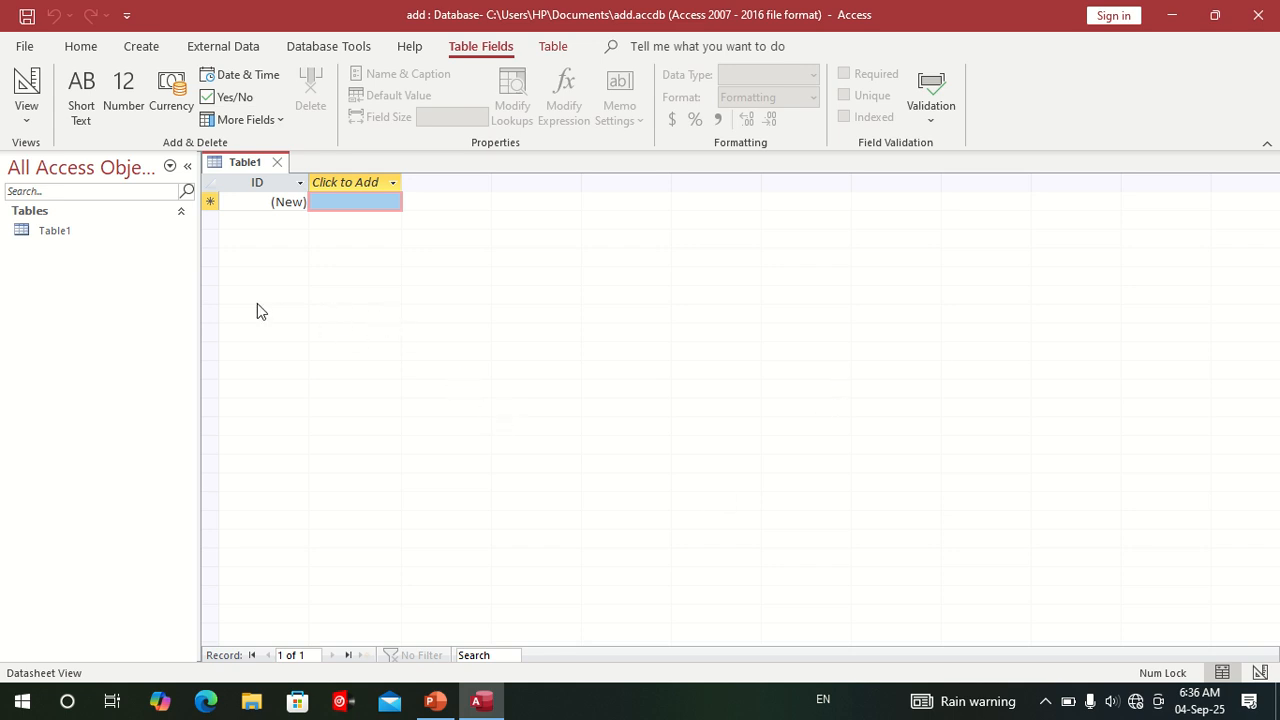
- Close the default table and start a new table in Design view
left_click(240, 176)
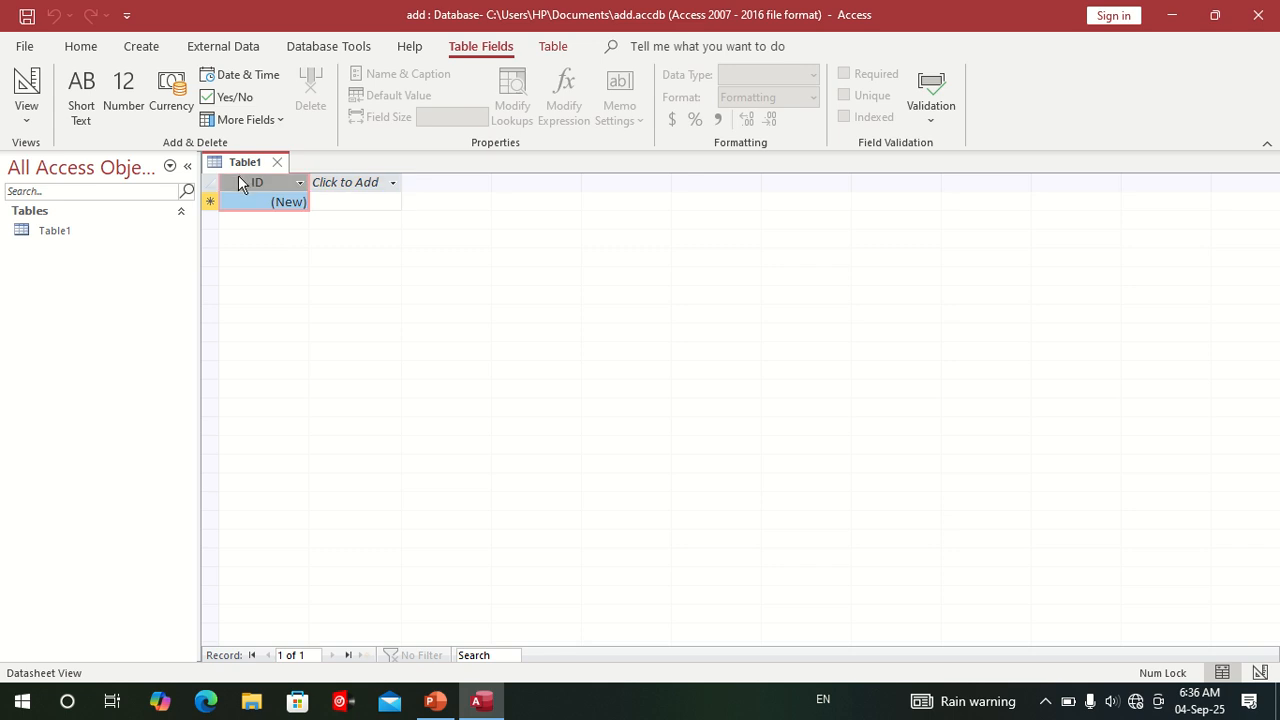
right_click(240, 177)
right_click(248, 166)
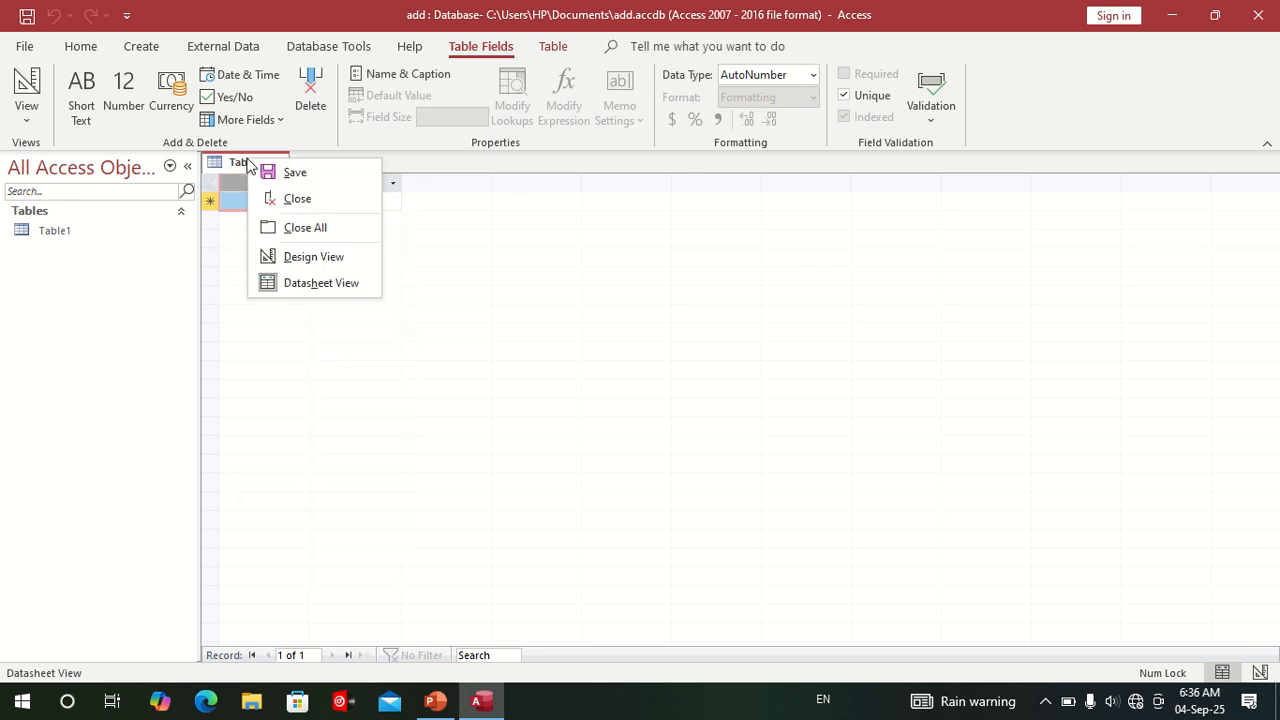
left_click(302, 203)
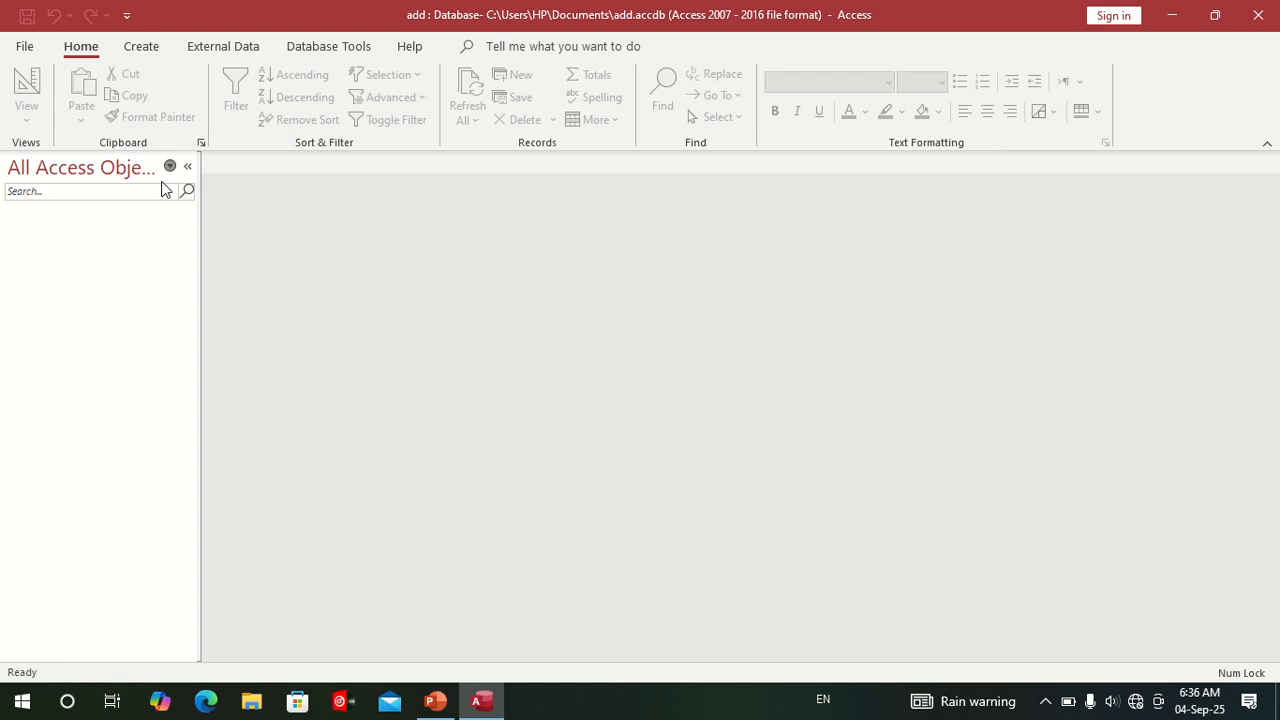
left_click(152, 50)
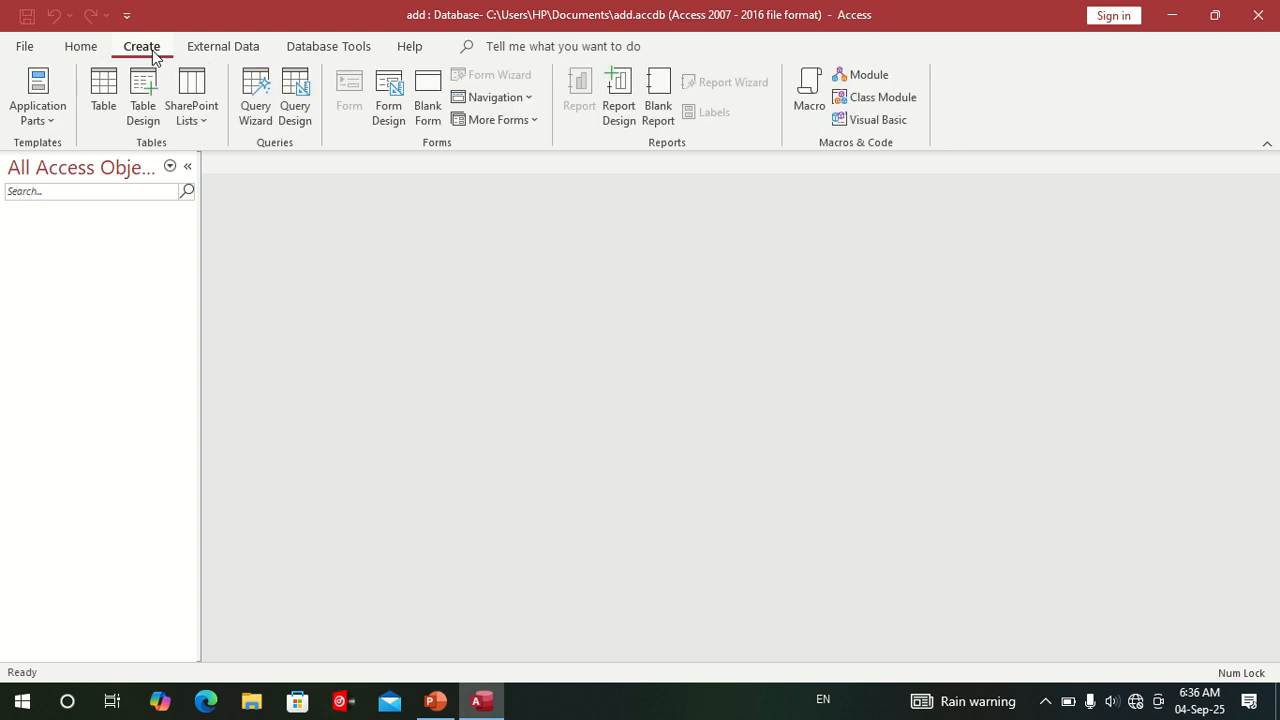
left_click(152, 108)
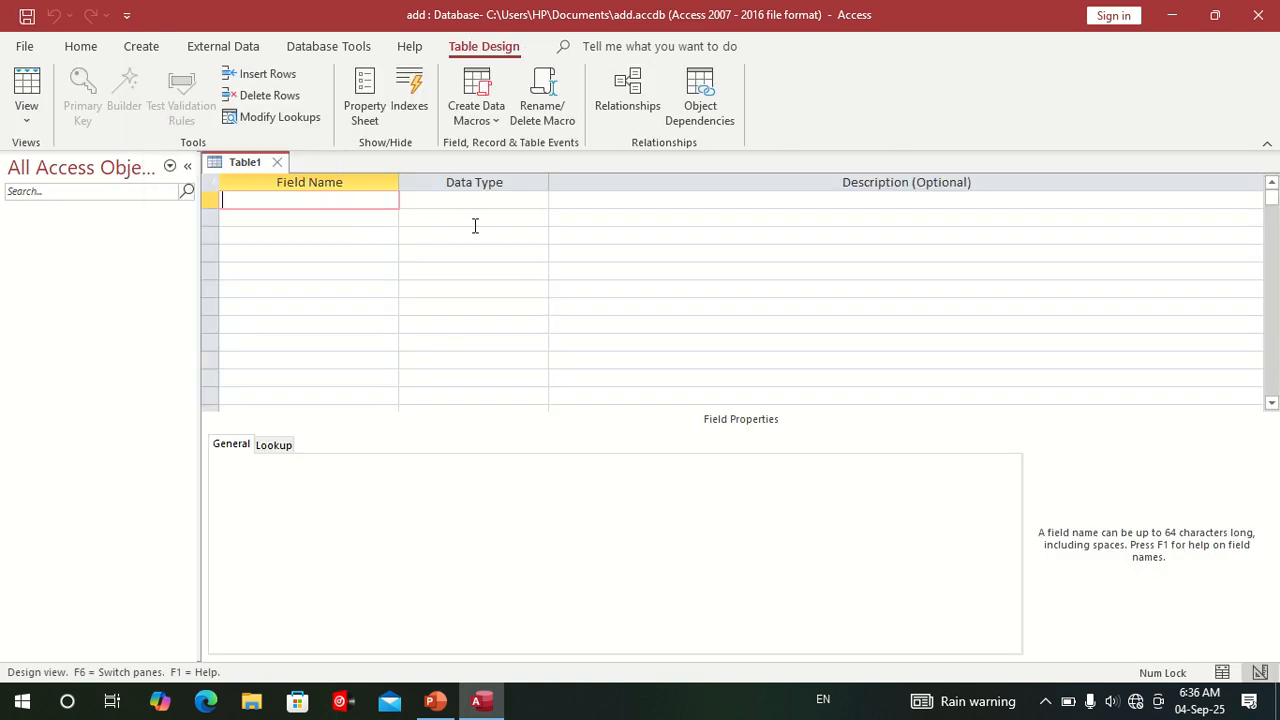
- Add a first field named sl no with the AutoNumber data type
type("sl no")
key("Tab")
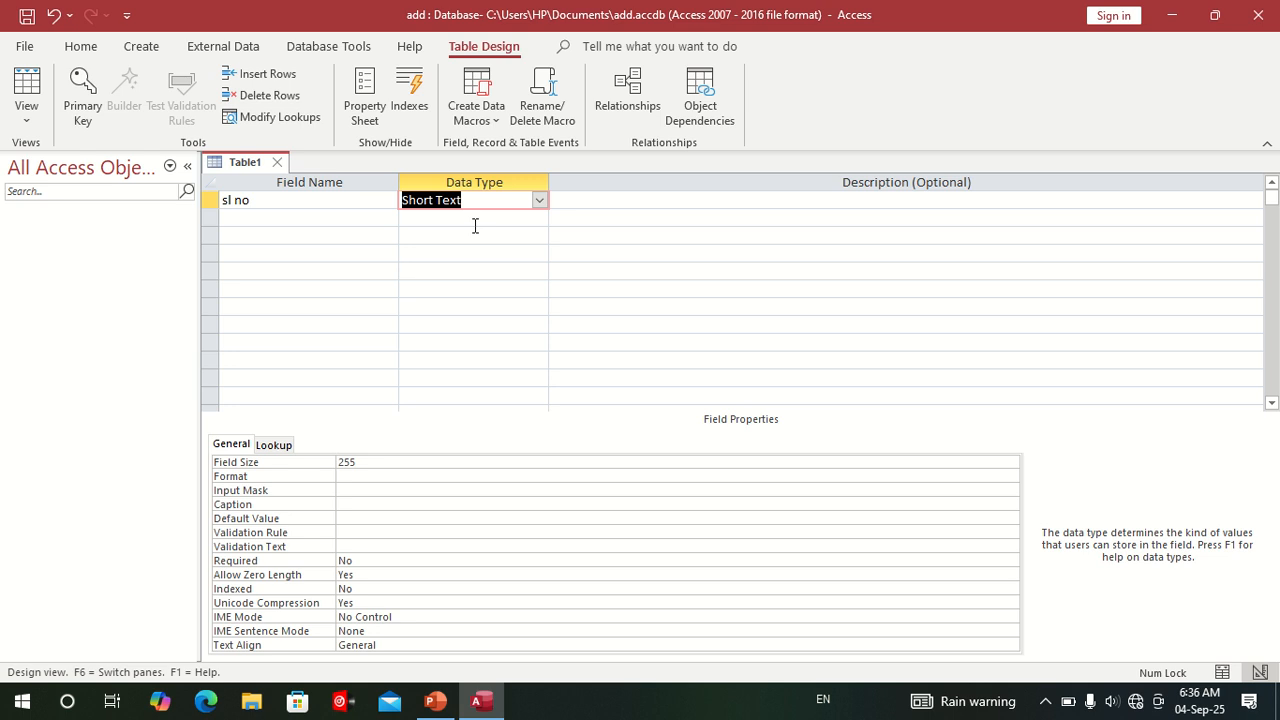
type("autoNumber")
key("Tab")
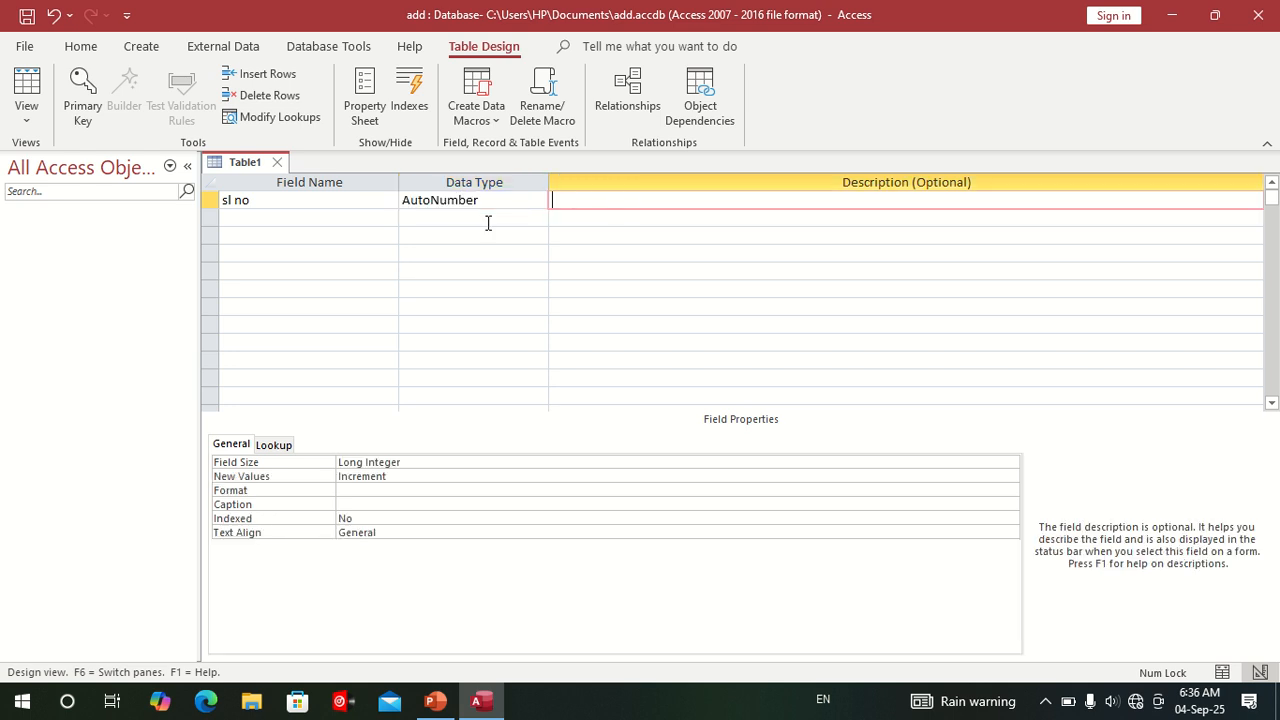
key("Tab")
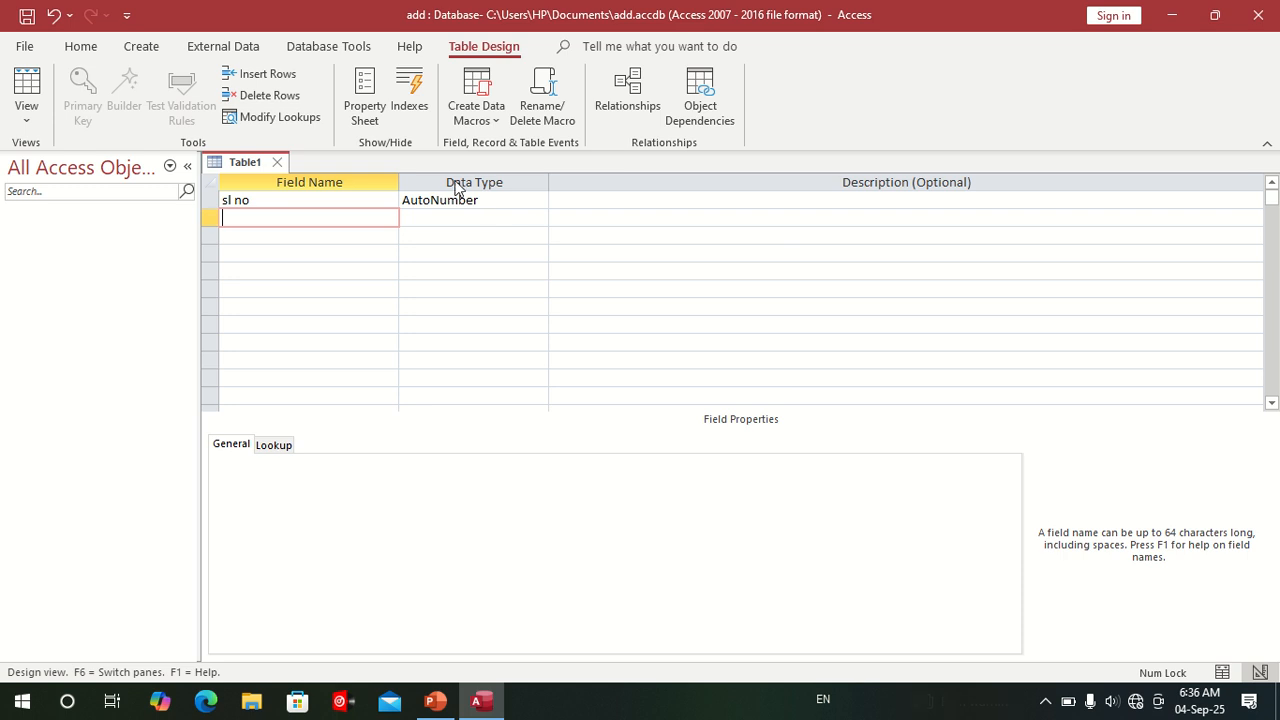
- Try to apply the Lookup Wizard as the data type of the sl no field
left_click(486, 200)
left_click(539, 202)
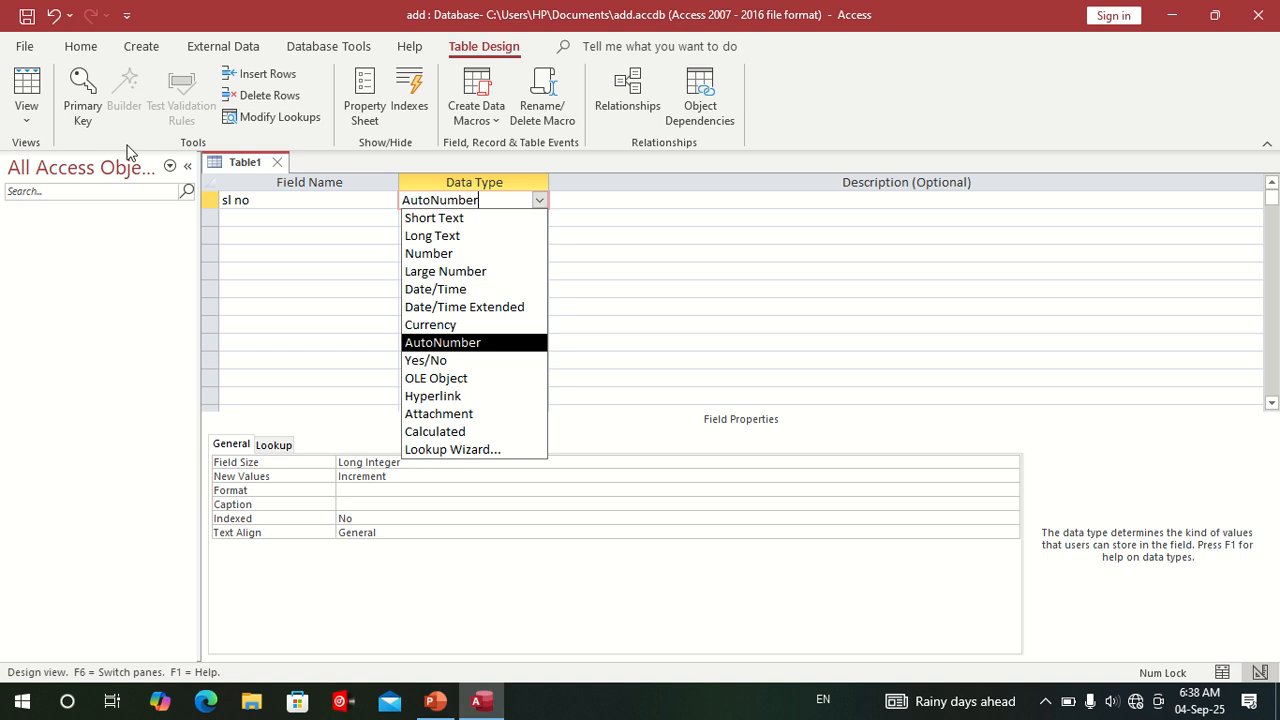
left_click(426, 449)
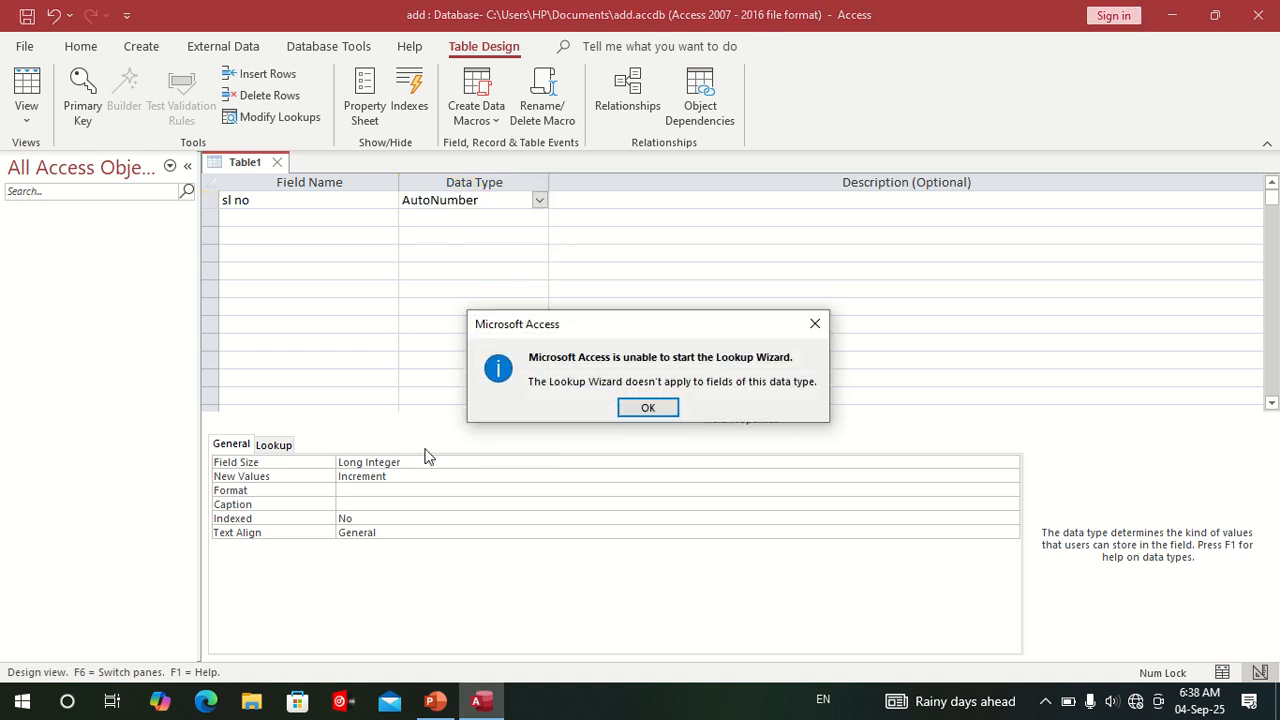
left_click(650, 410)
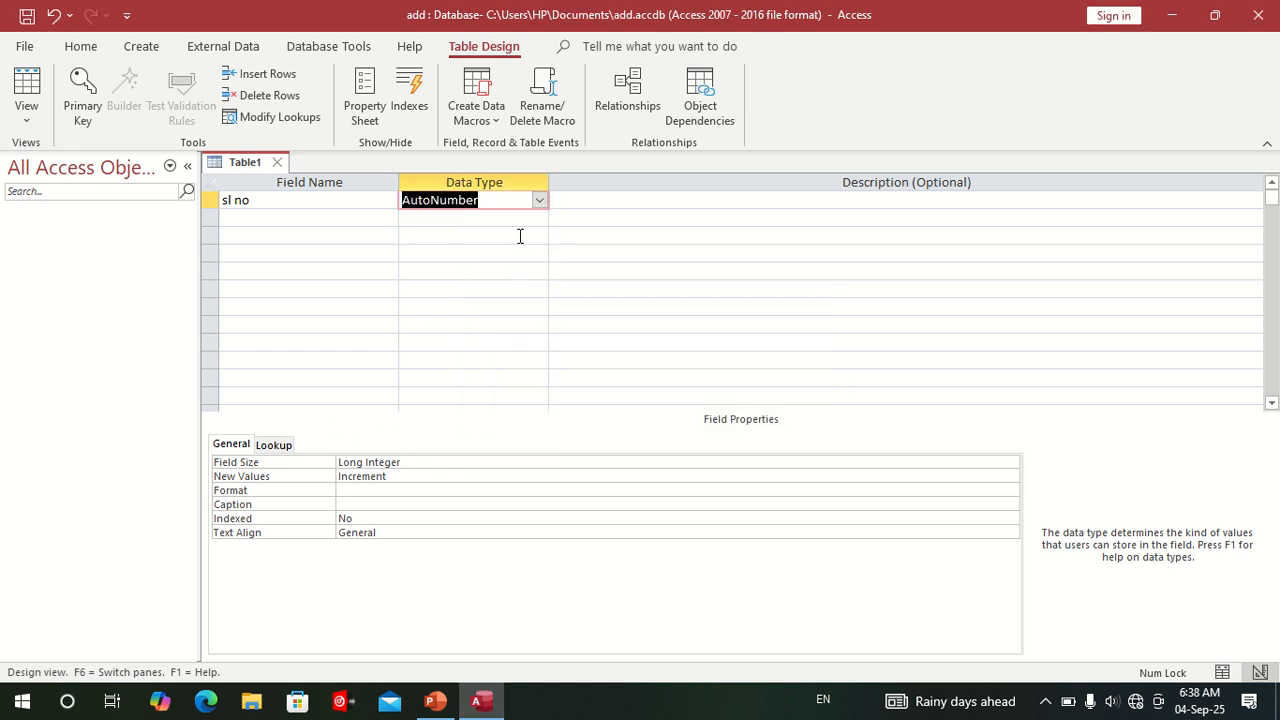
key("Tab")
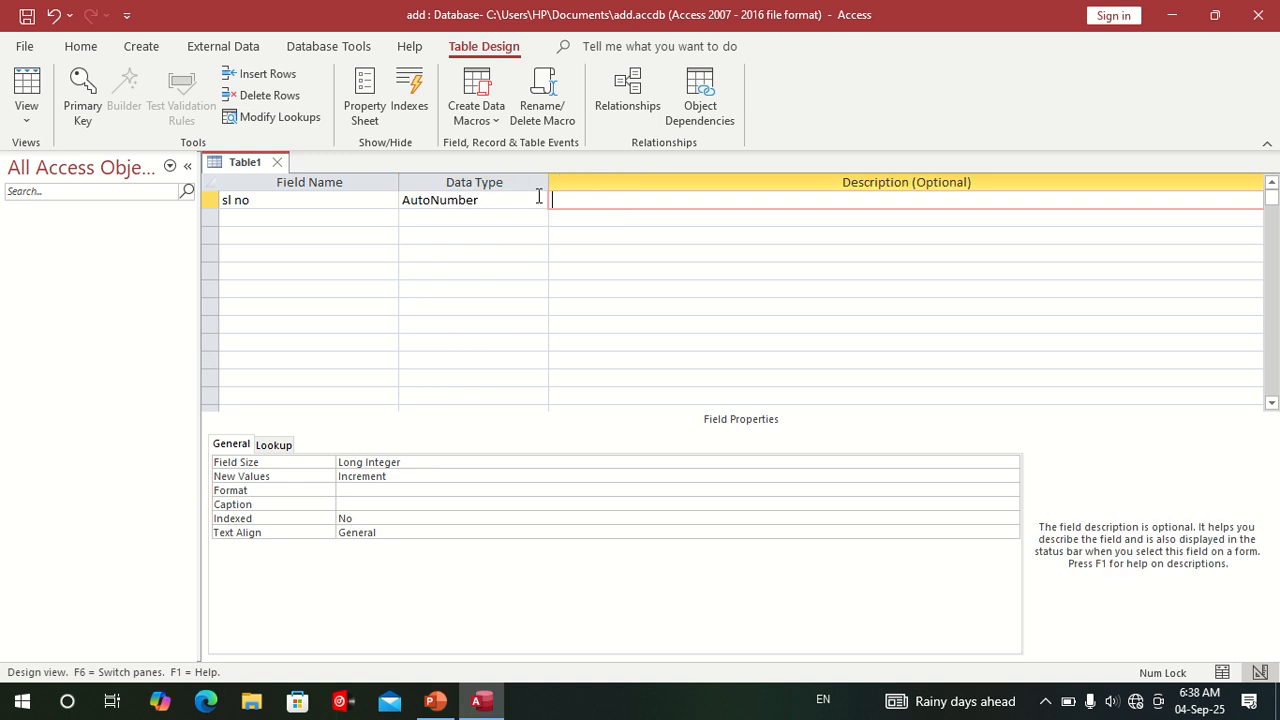
key("Tab")
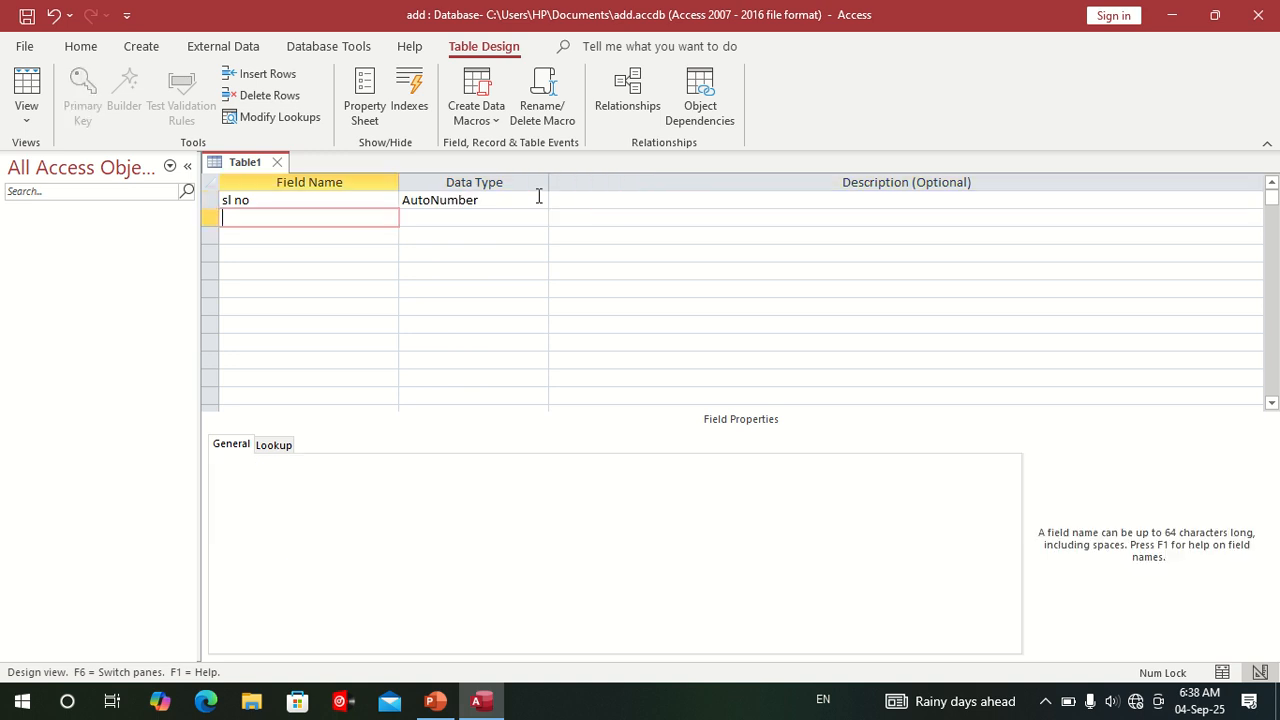
- Add a field called name below sl no, accepting the reserved word, with the Long Text data type
type("n")
key("BackSpace")
type("name")
key("Tab")
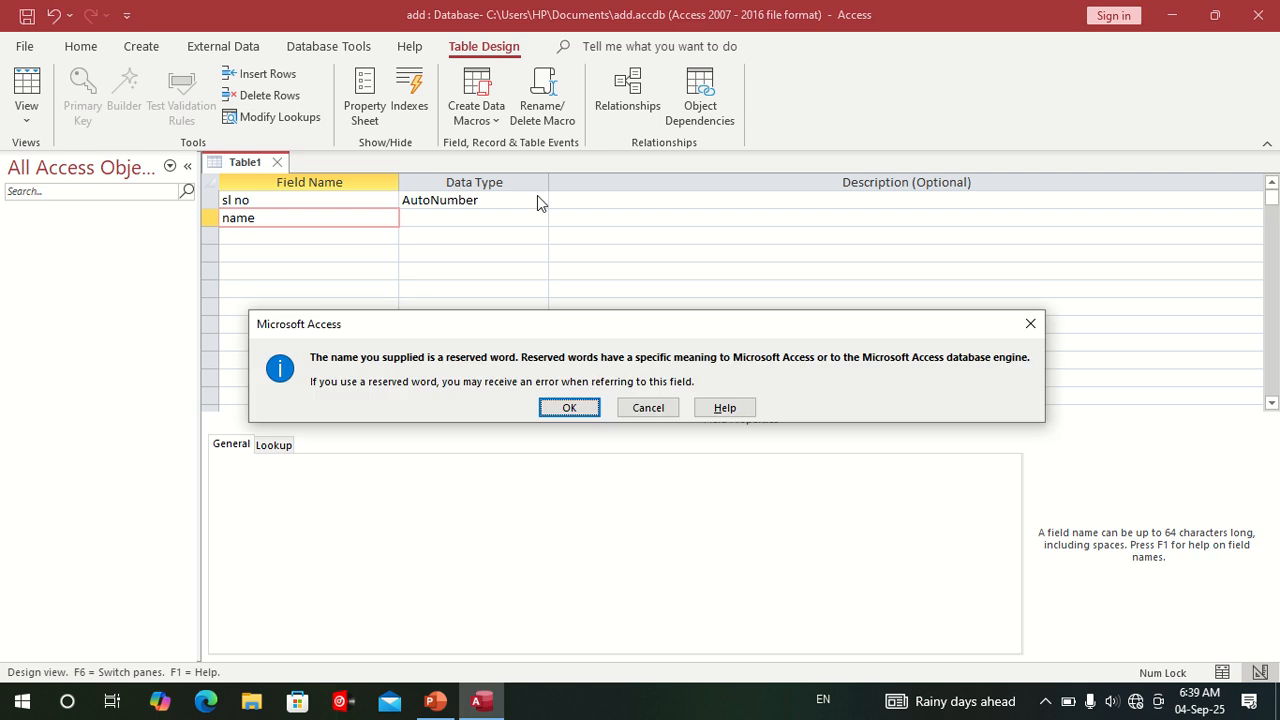
key("Return")
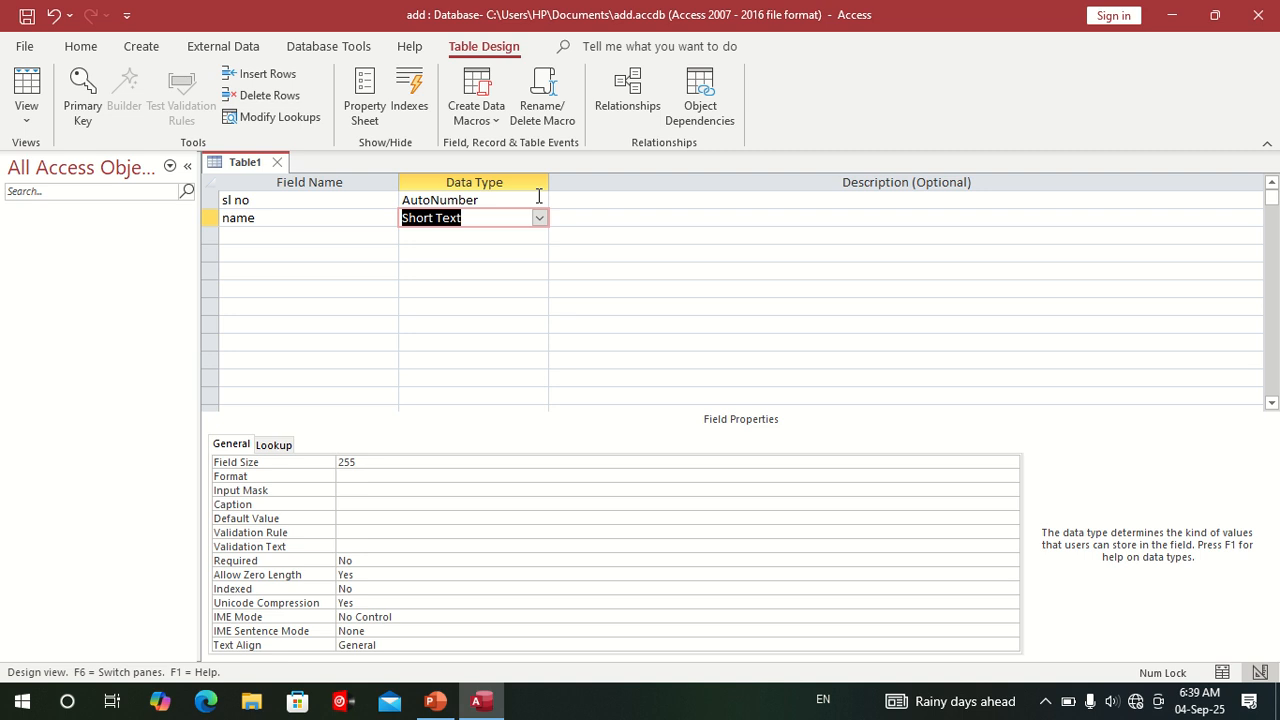
type("L")
key("Tab")
key("Tab")
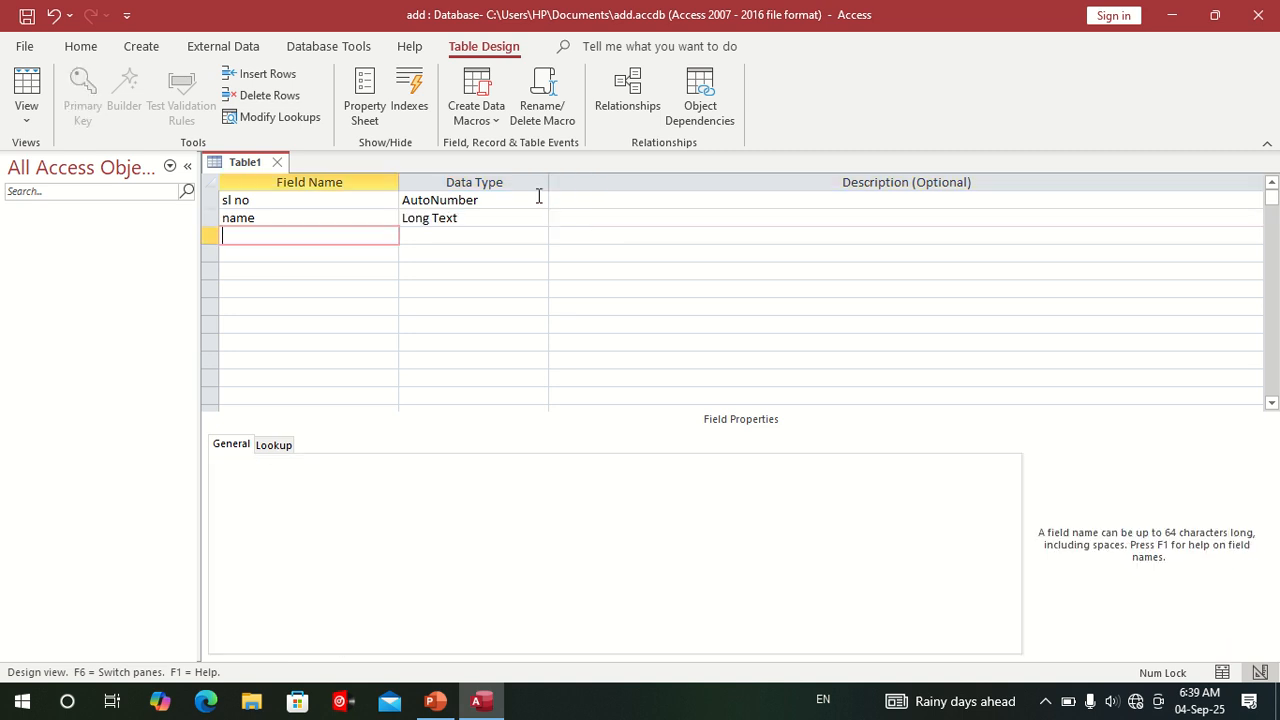
- Add a field named class below name with the Short Text data type
type("class")
key("Tab")
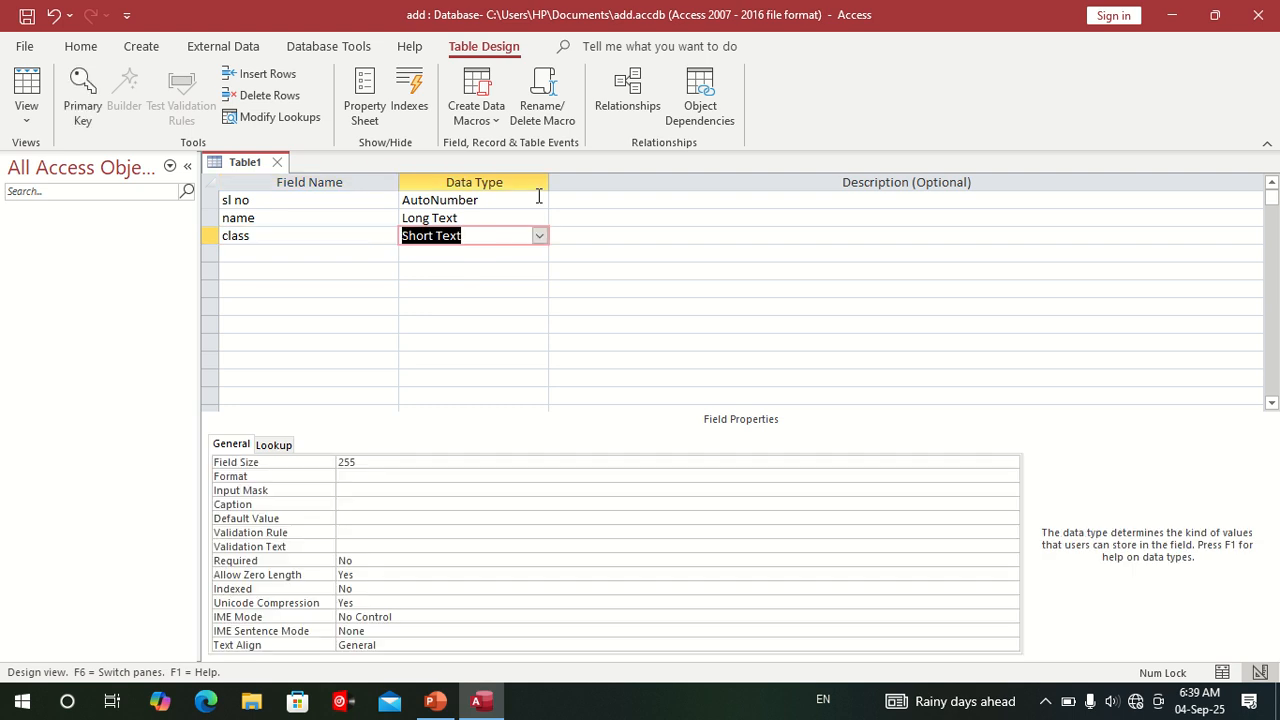
key("Tab")
key("Tab")
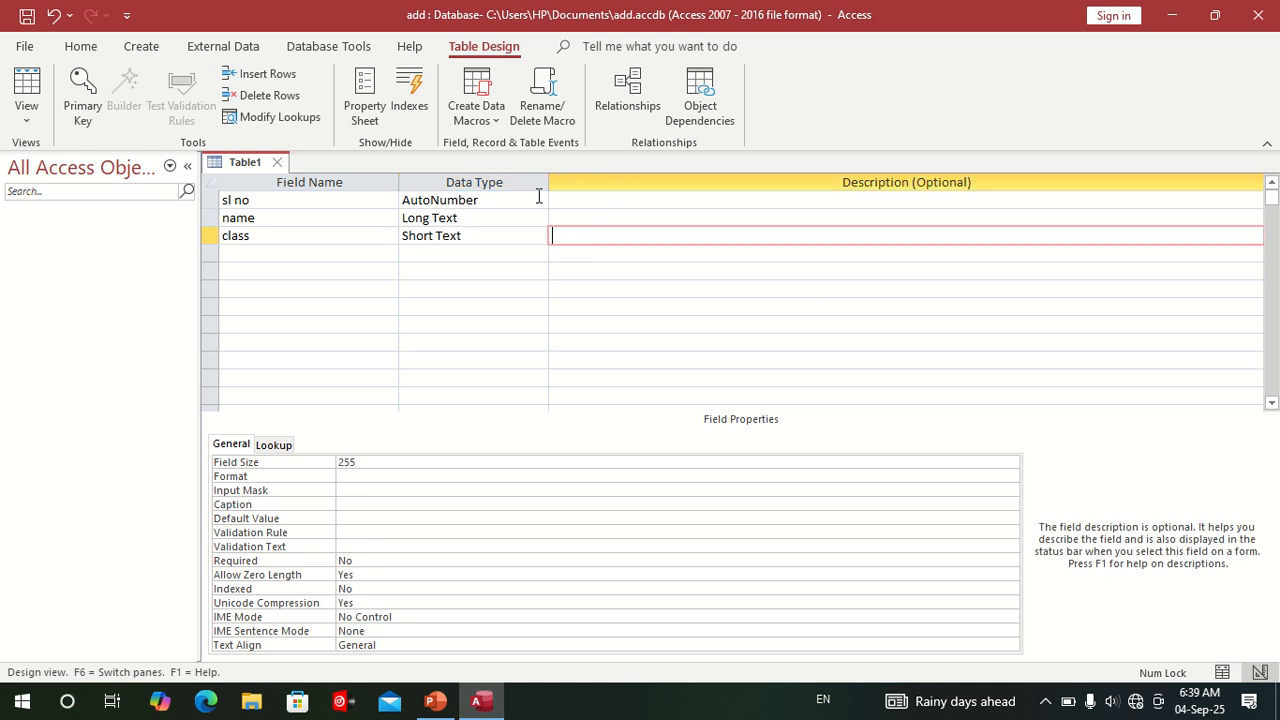
- Add a field named roll no below class with the Number data type
type("r")
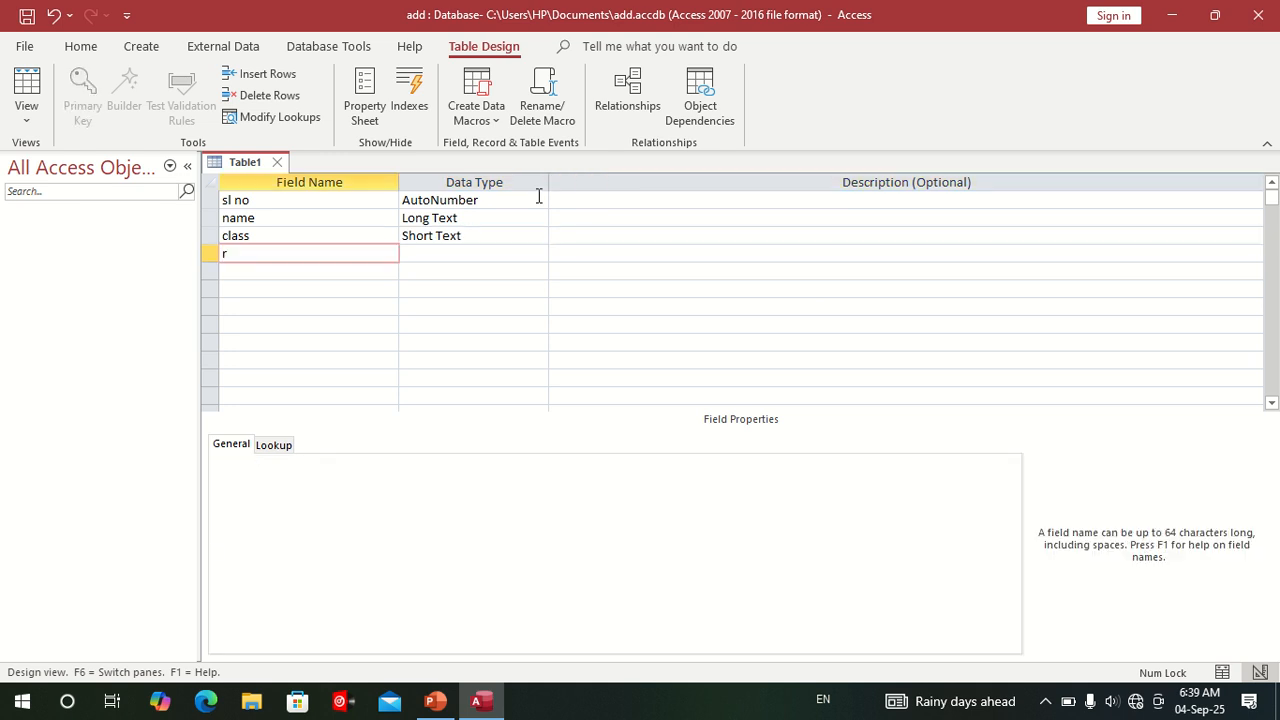
type("oll no")
key("Tab")
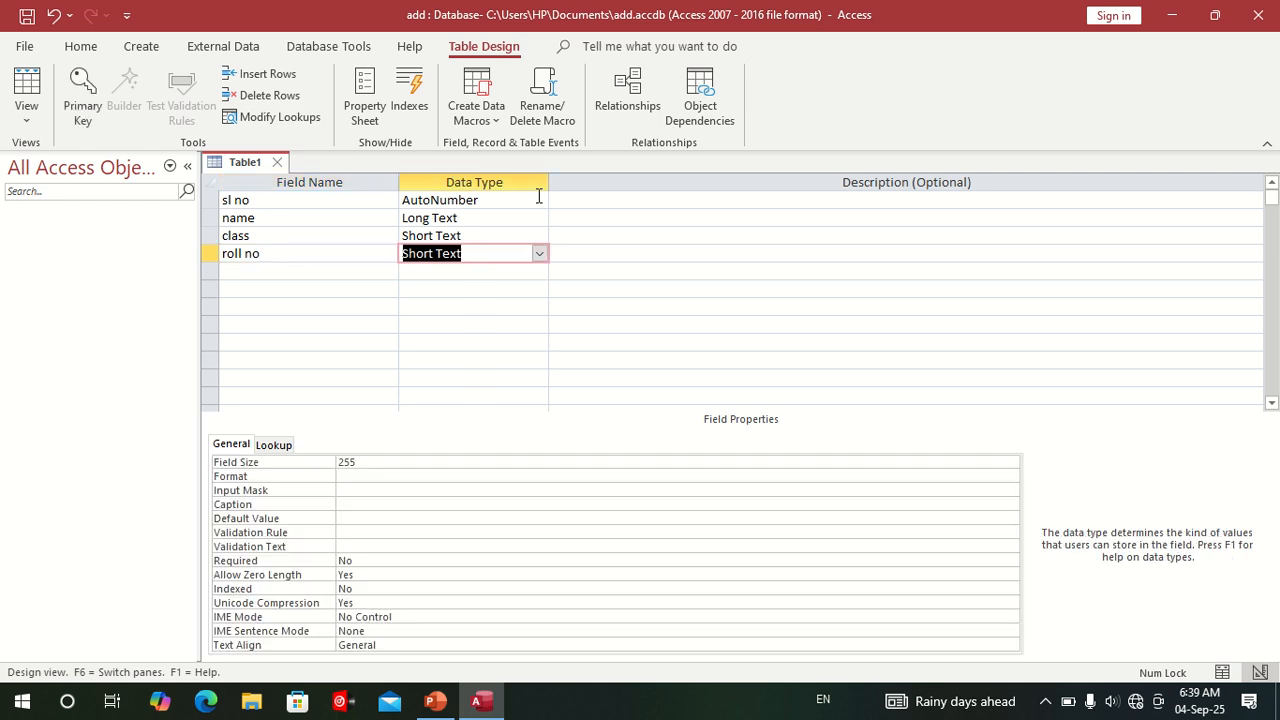
type("a")
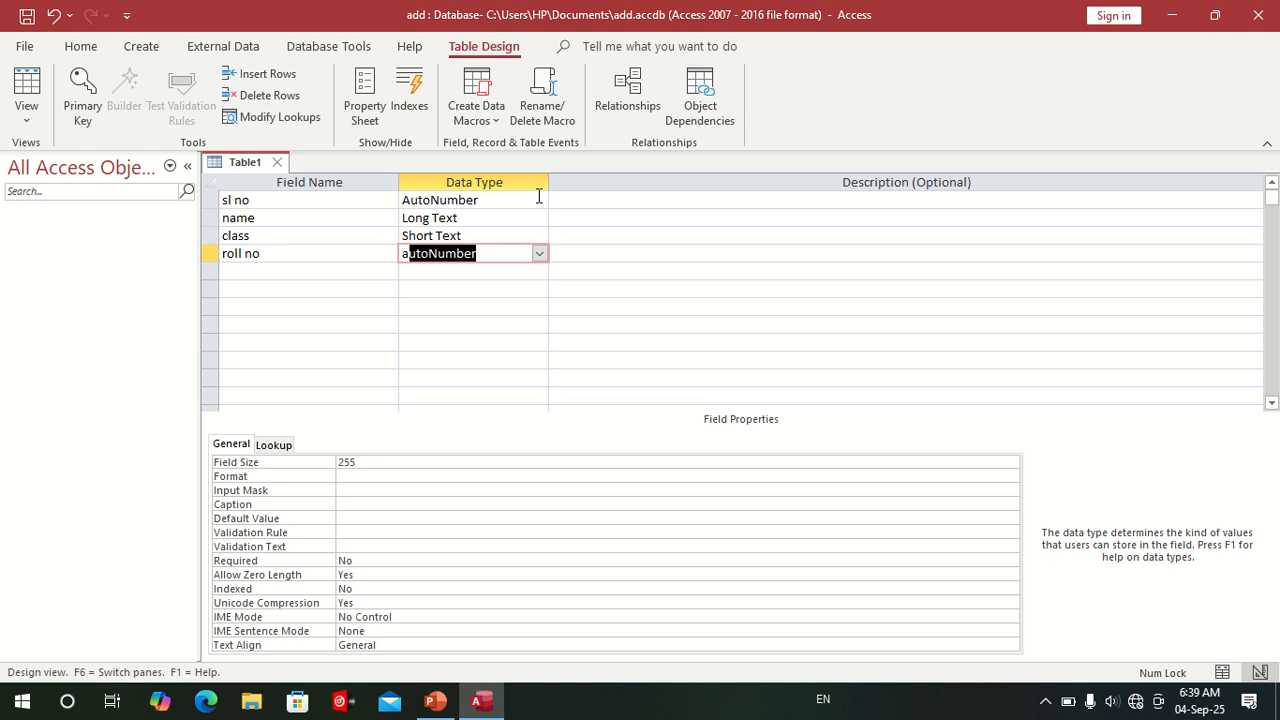
key("BackSpace")
key("BackSpace")
type("m")
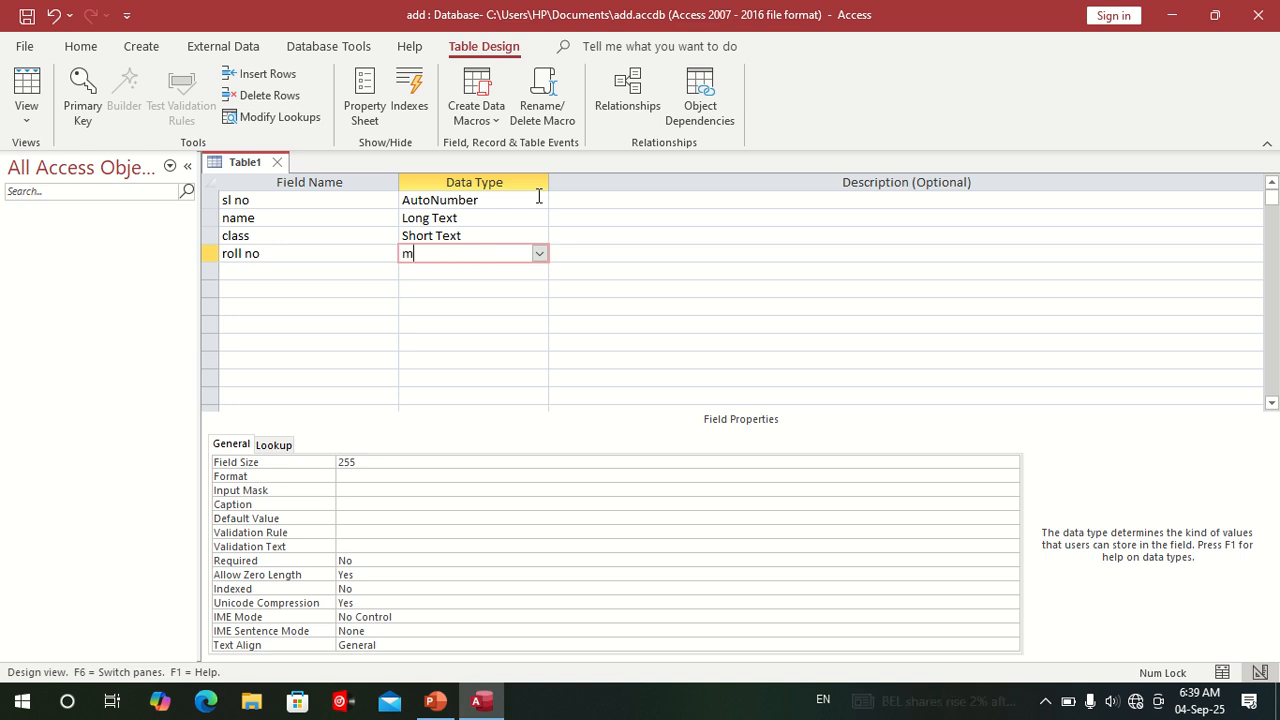
key("BackSpace")
type("n")
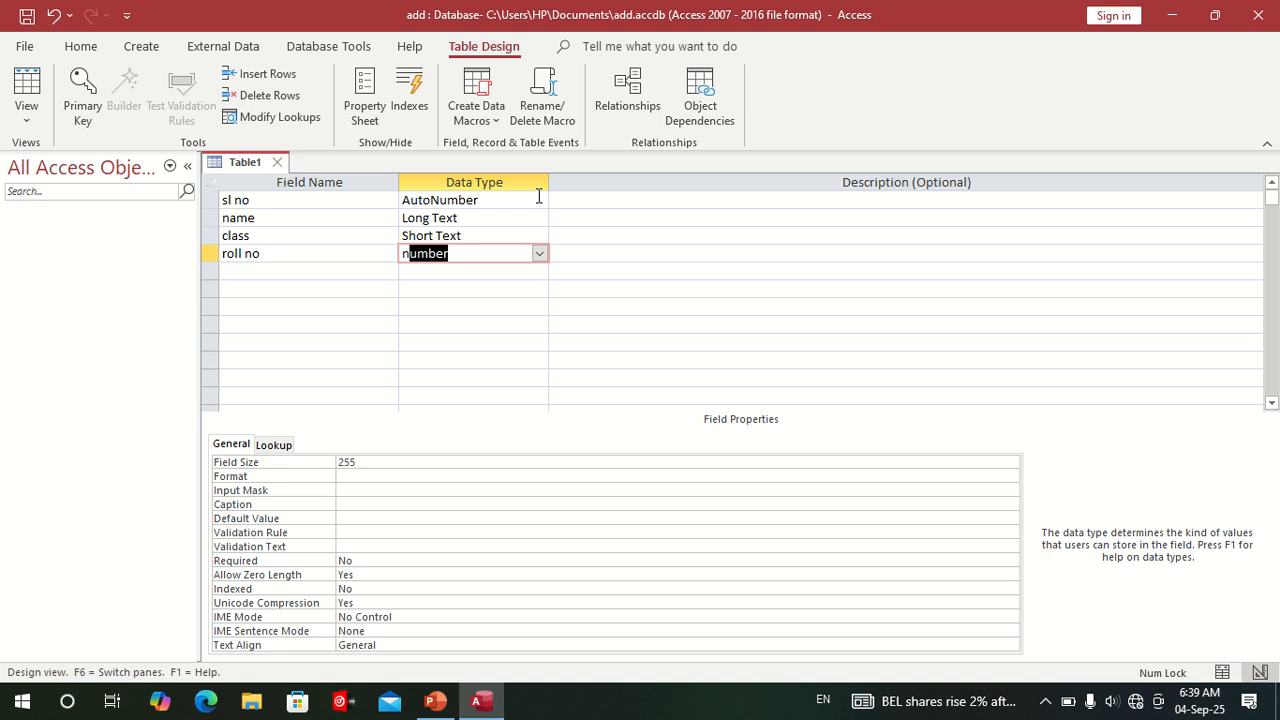
type("\\")
key("BackSpace")
key("Return")
key("Return")
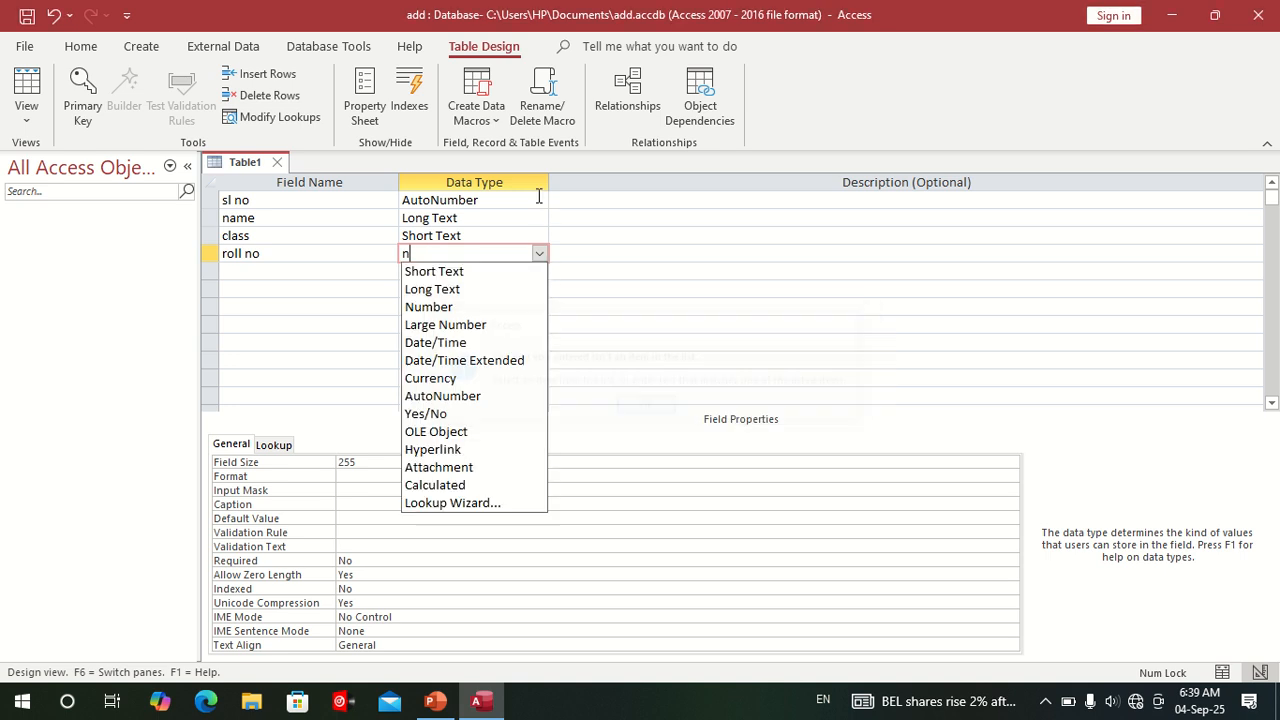
key("Down")
key("Down")
key("Down")
key("Down")
key("Down")
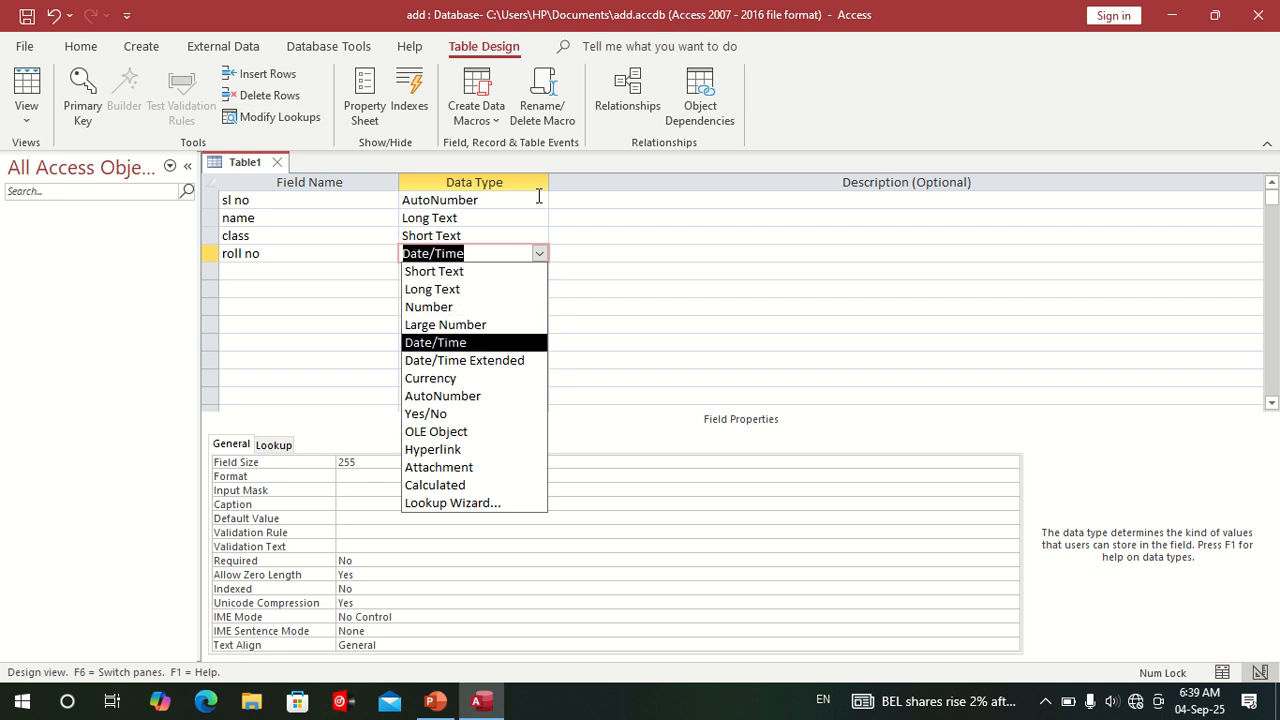
key("Up")
key("Up")
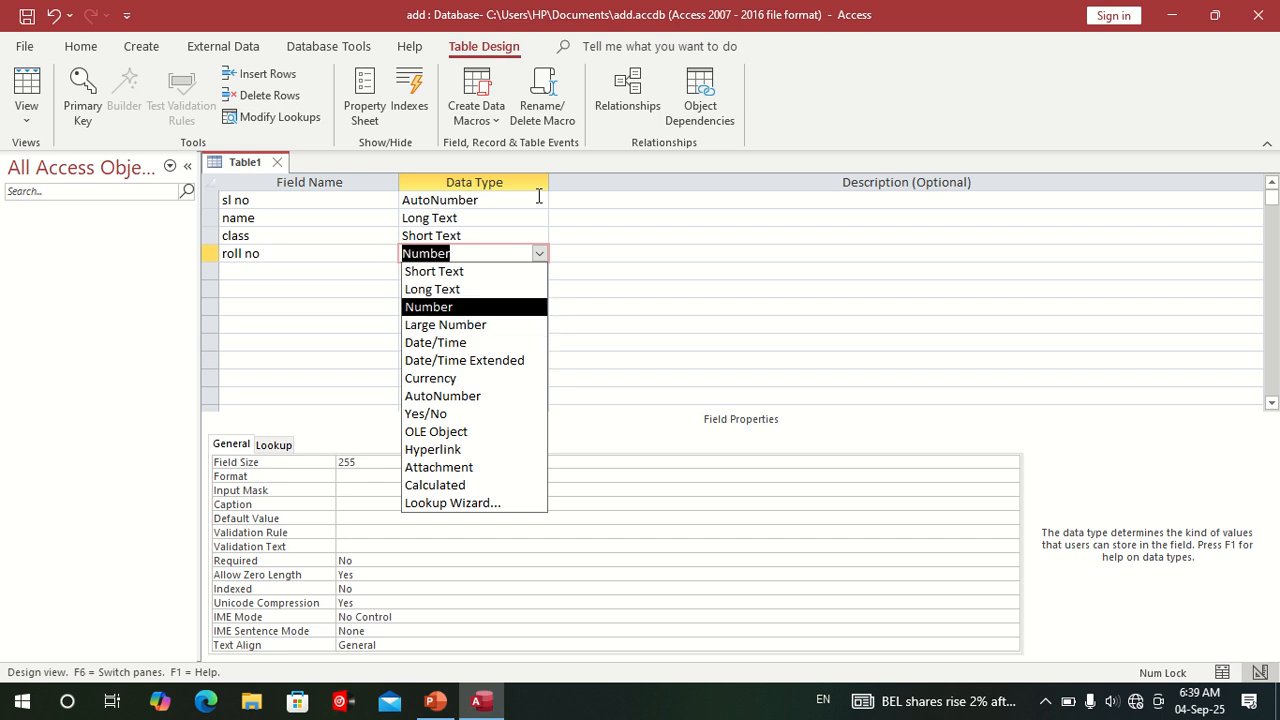
key("Return")
key("Return")
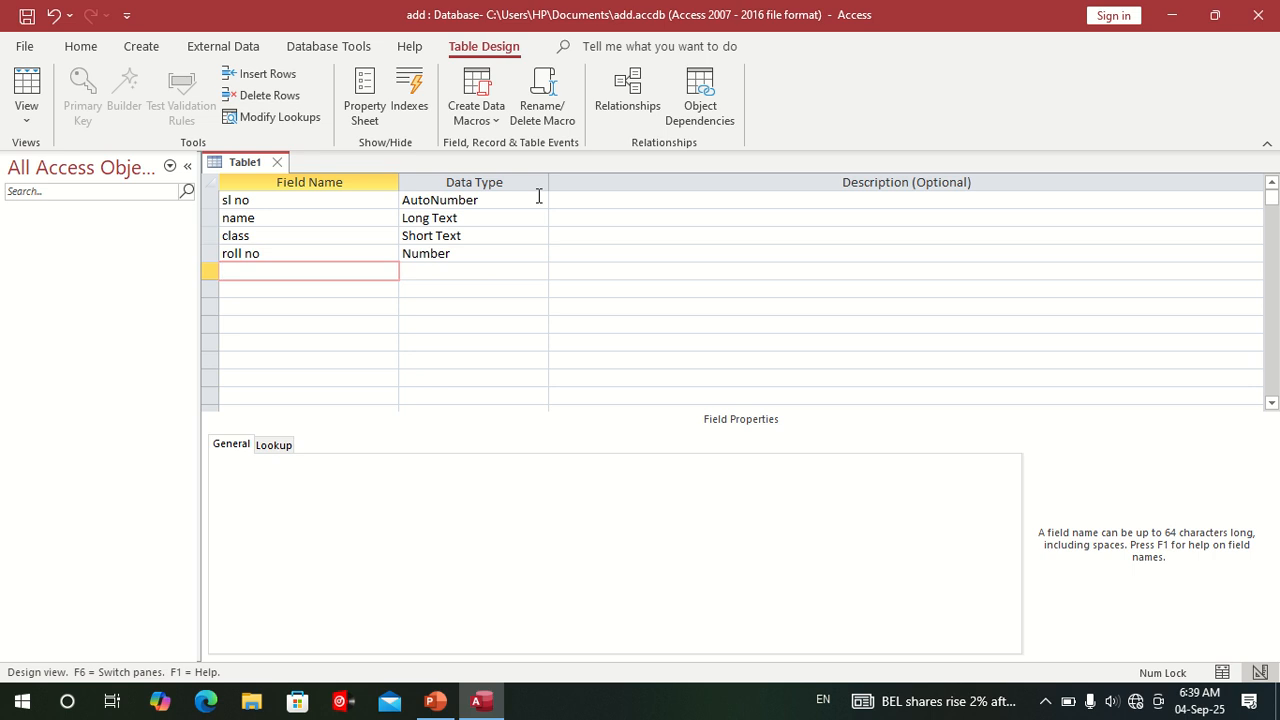
- Add a field named f name below roll no with the Long Text data type
type("f name")
key("Return")
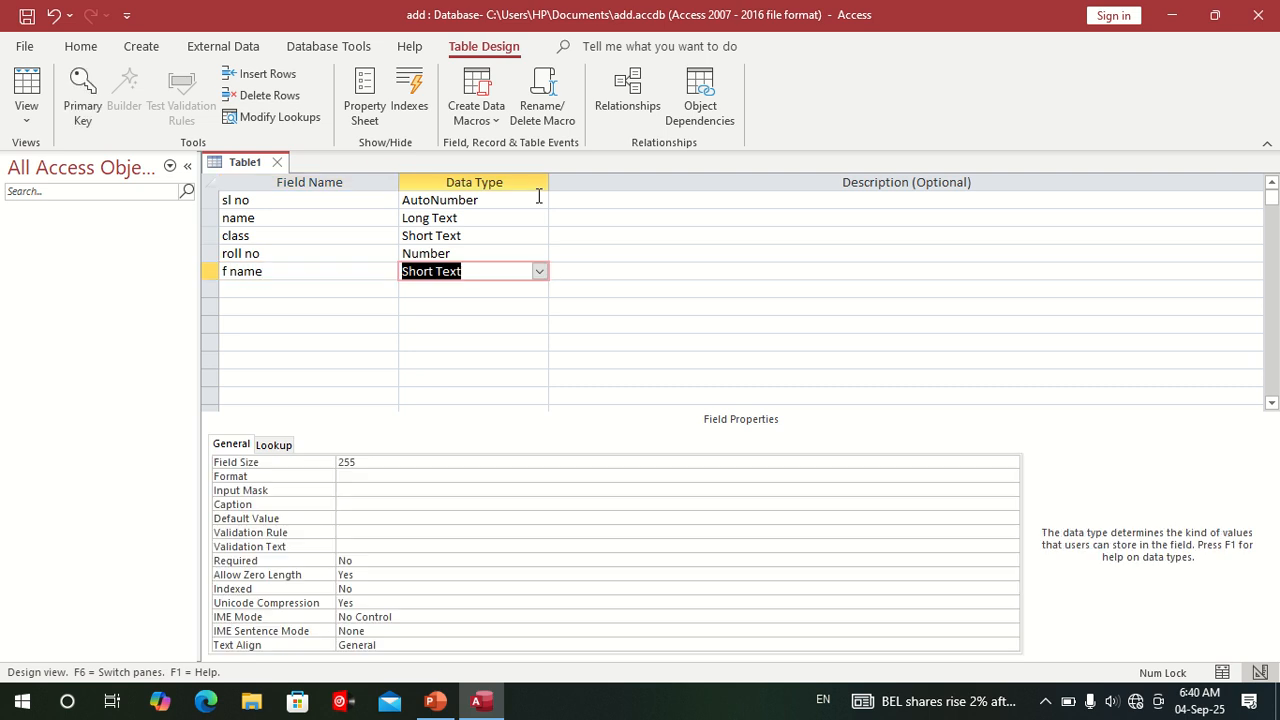
type("long")
key("Return")
key("Return")
key("Return")
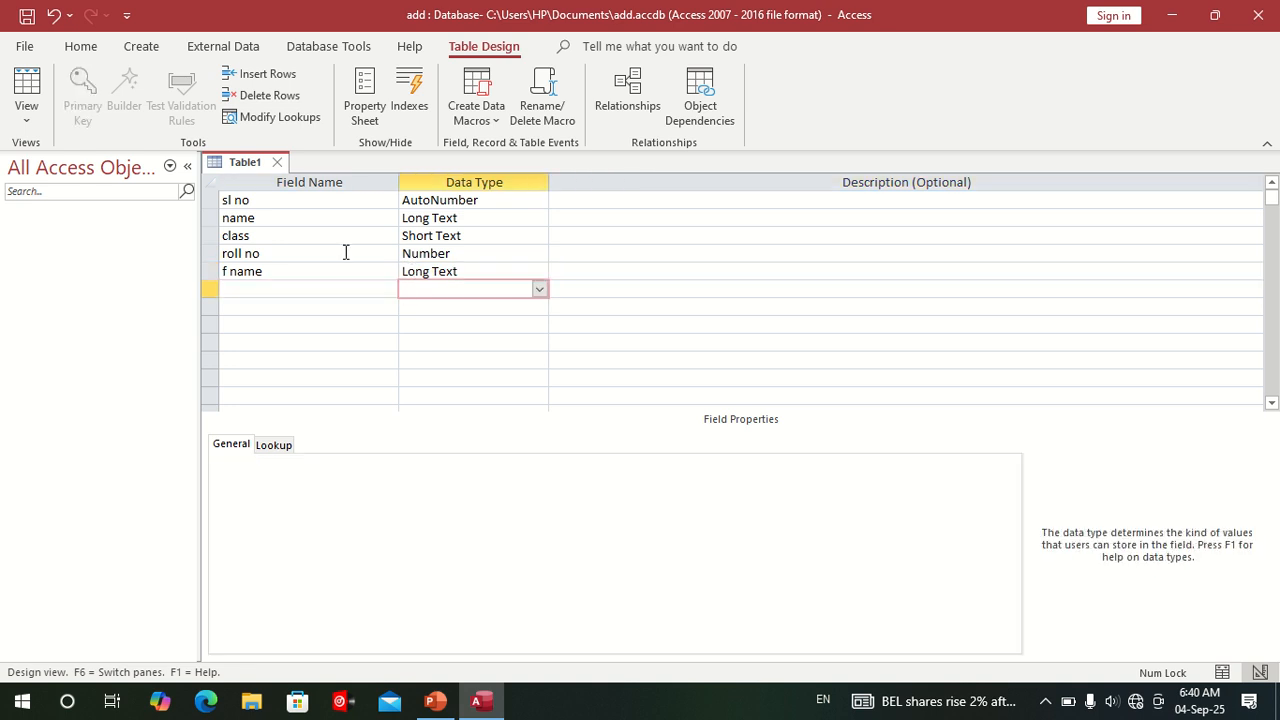
- Set the roll no field as the table's primary key
left_click(296, 333)
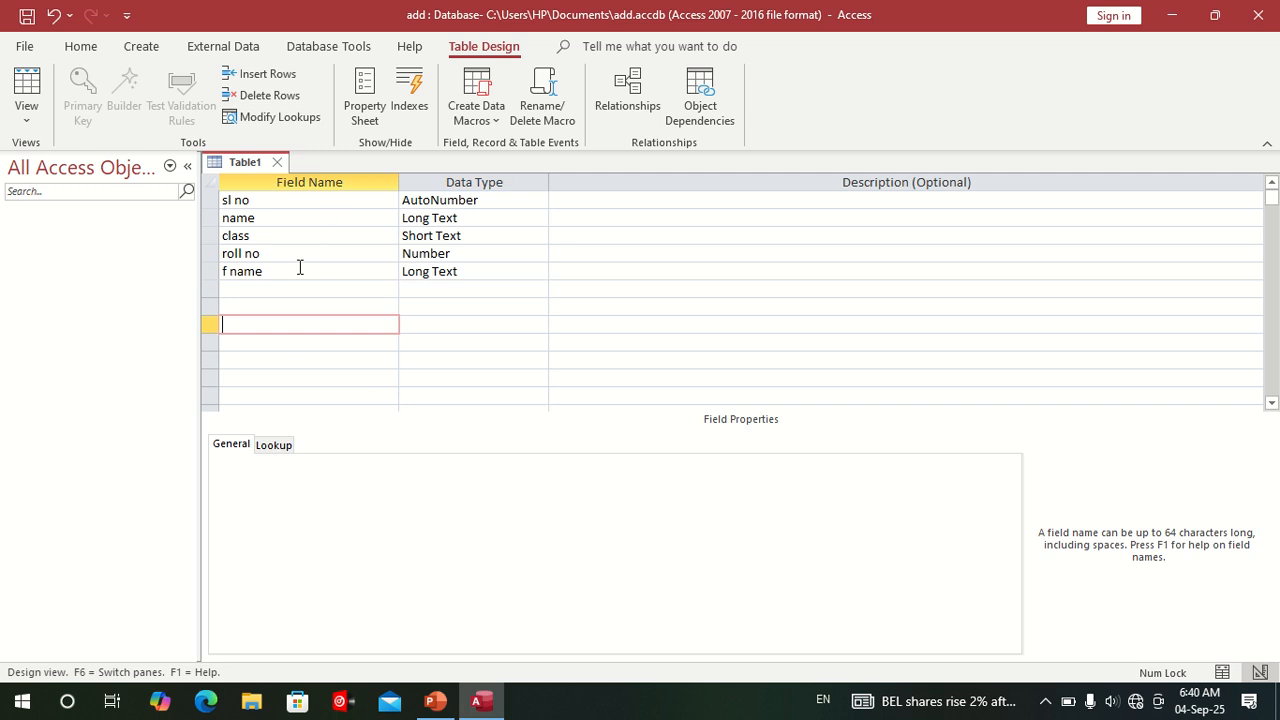
left_click(352, 256)
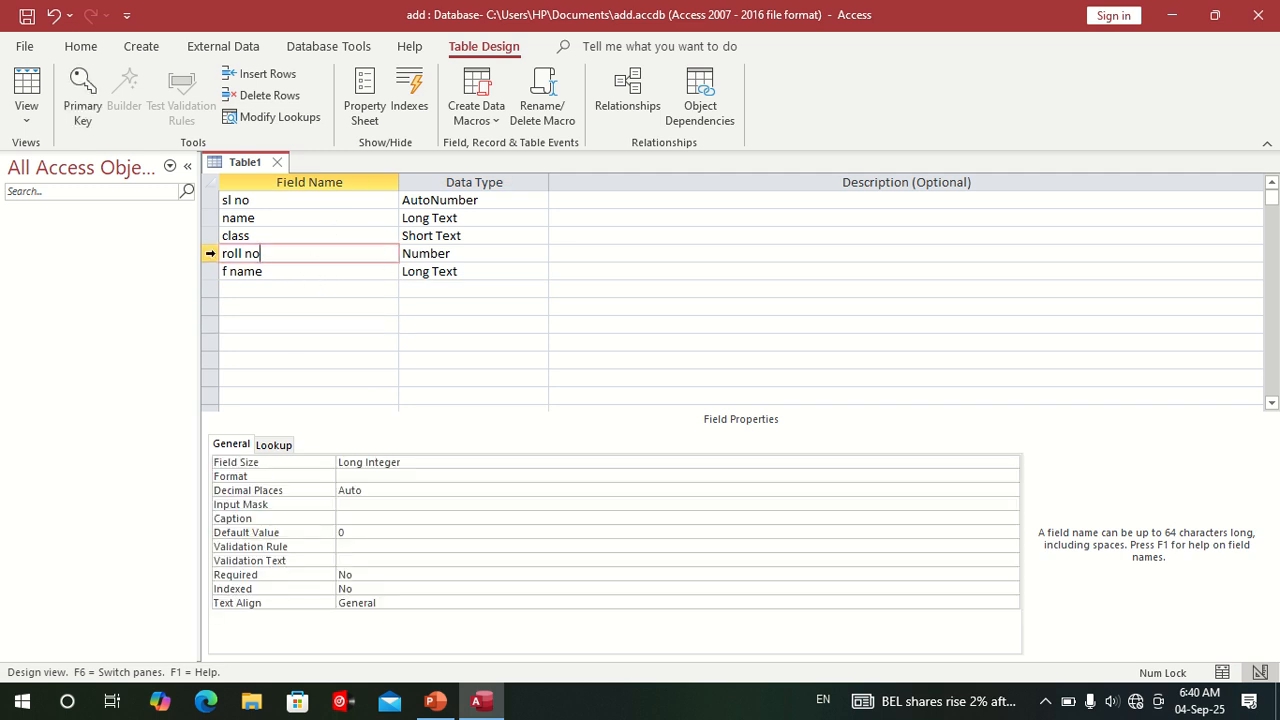
right_click(214, 257)
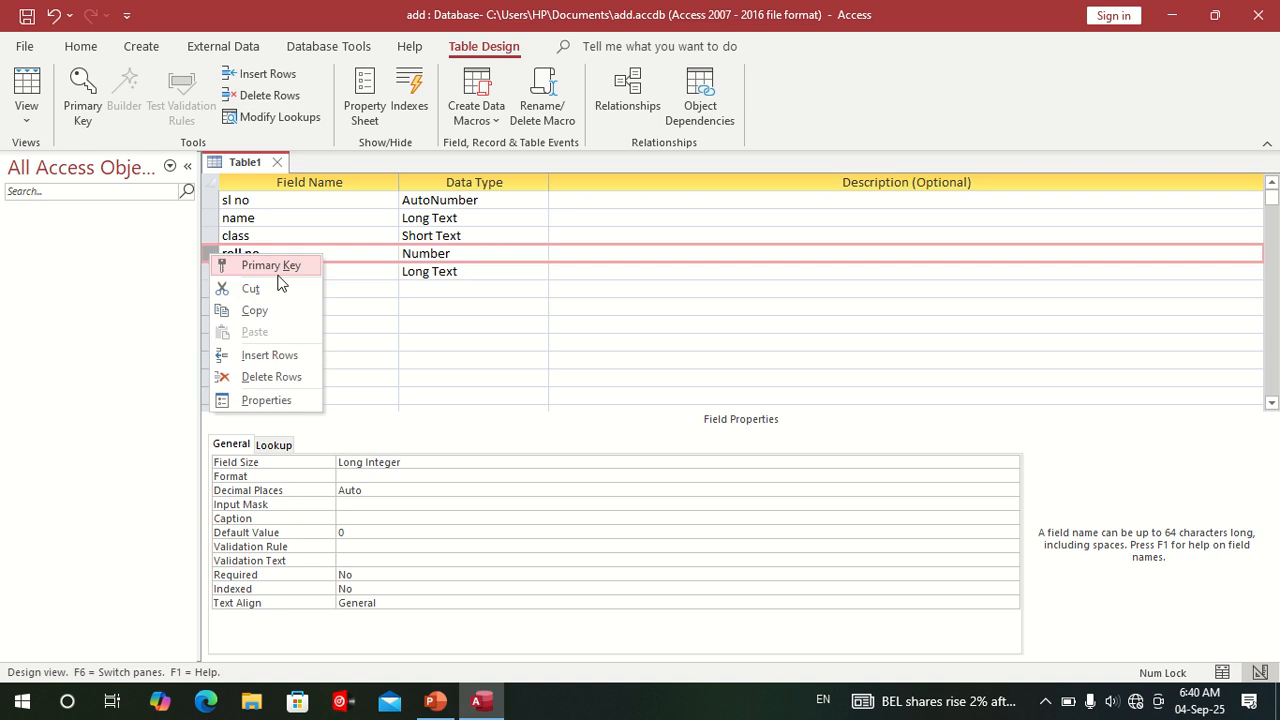
left_click(377, 250)
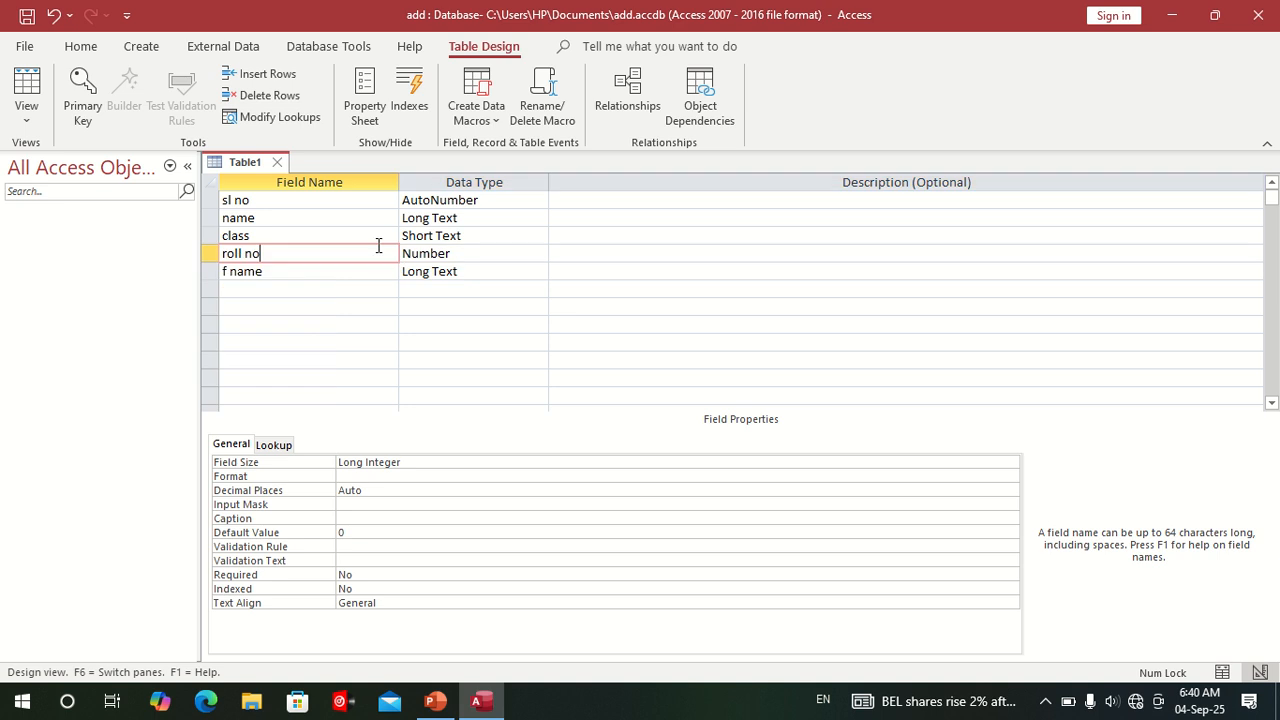
left_click(207, 253)
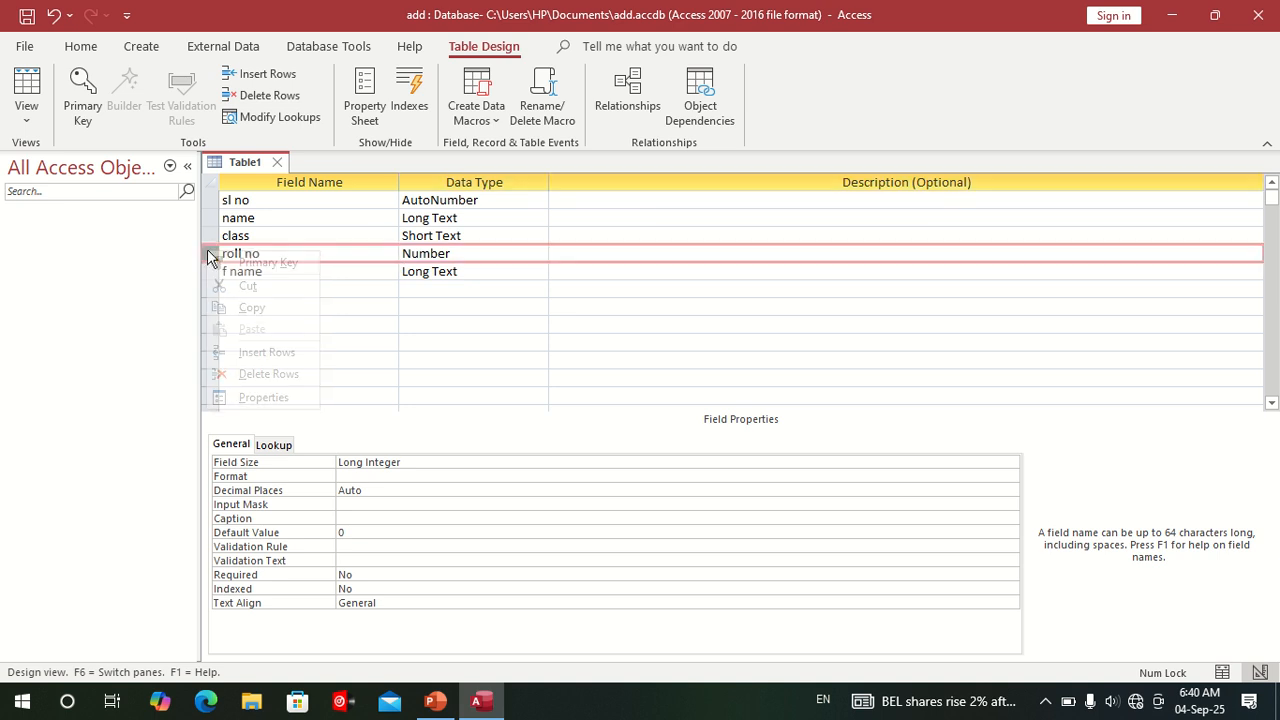
right_click(208, 253)
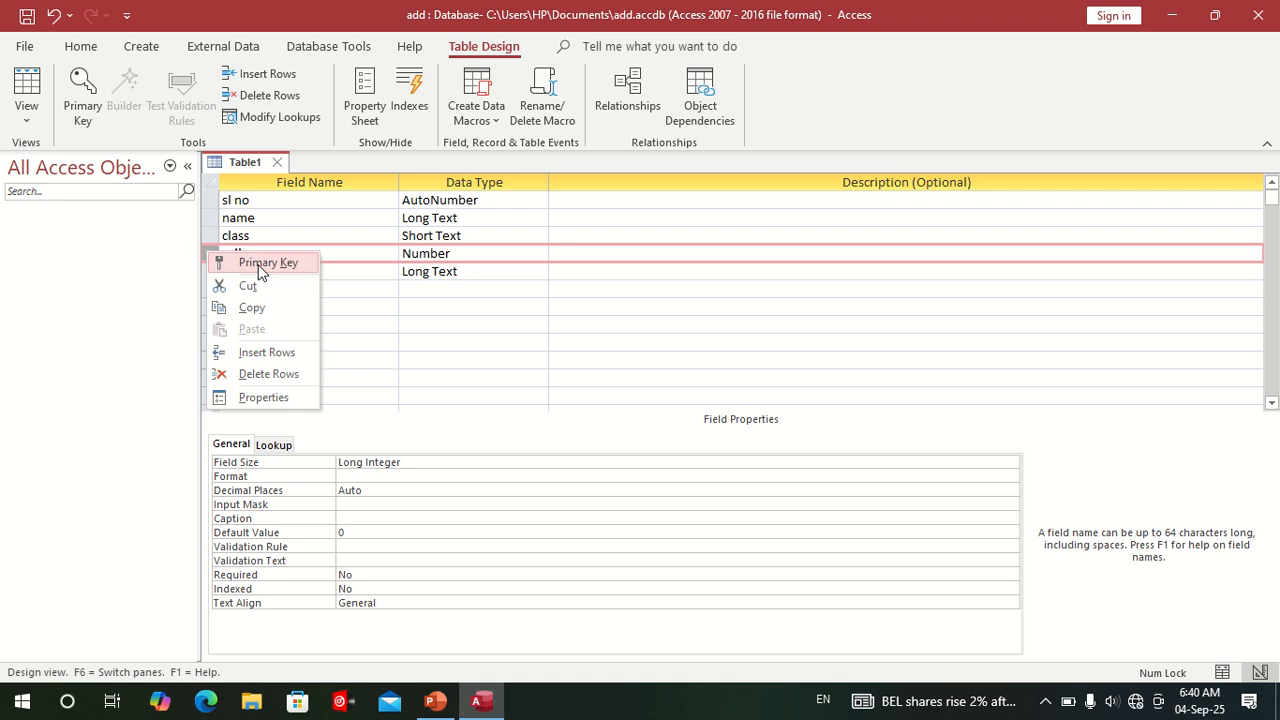
left_click(262, 264)
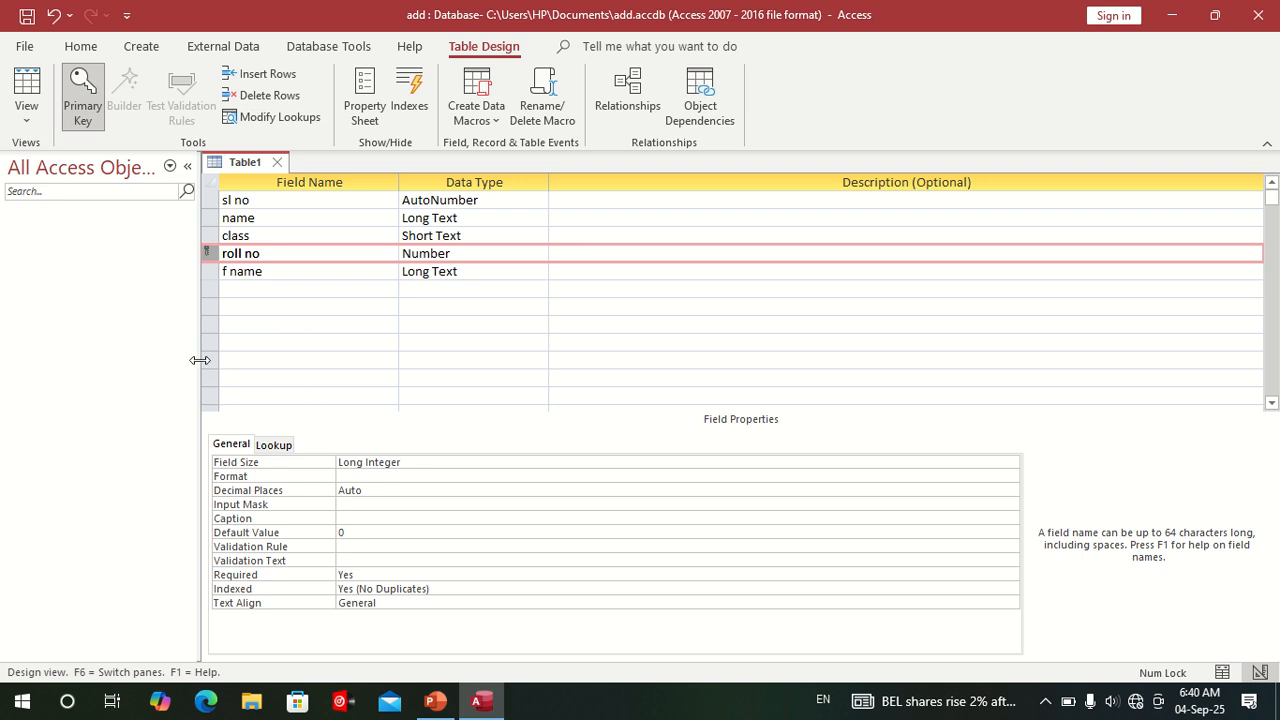
- Save the table under the name student 1 and close it
right_click(230, 171)
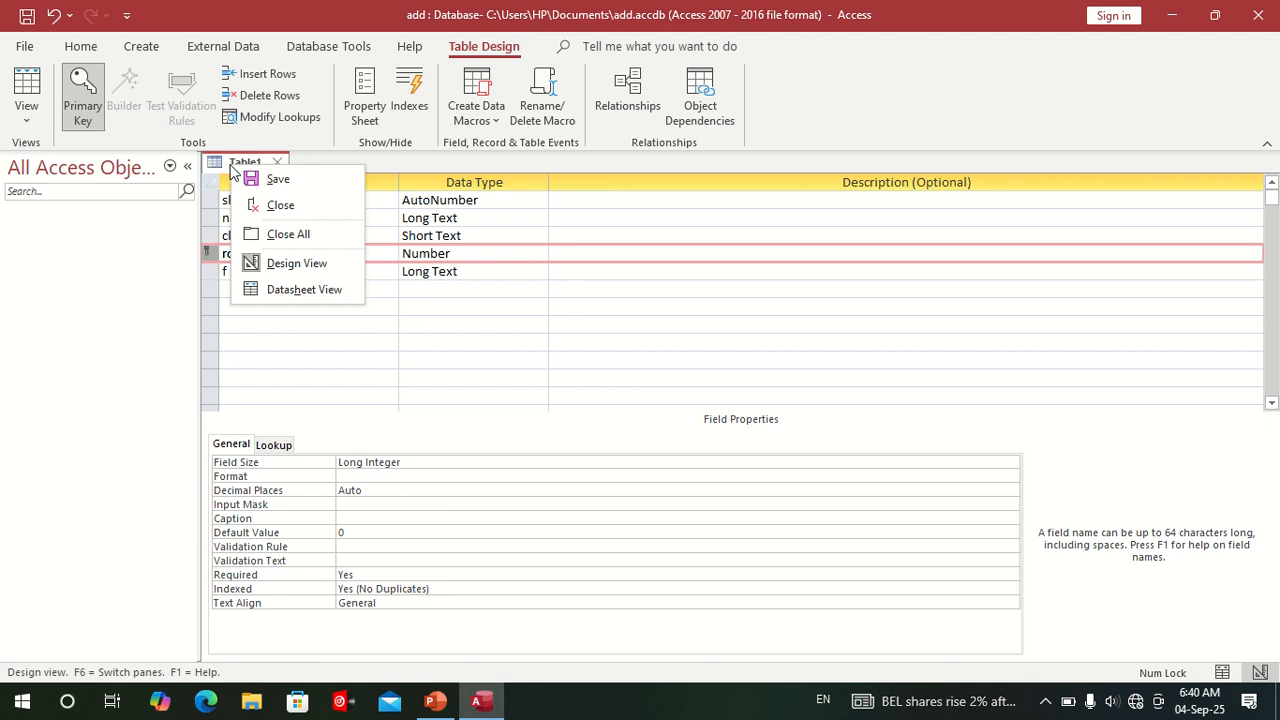
left_click(252, 177)
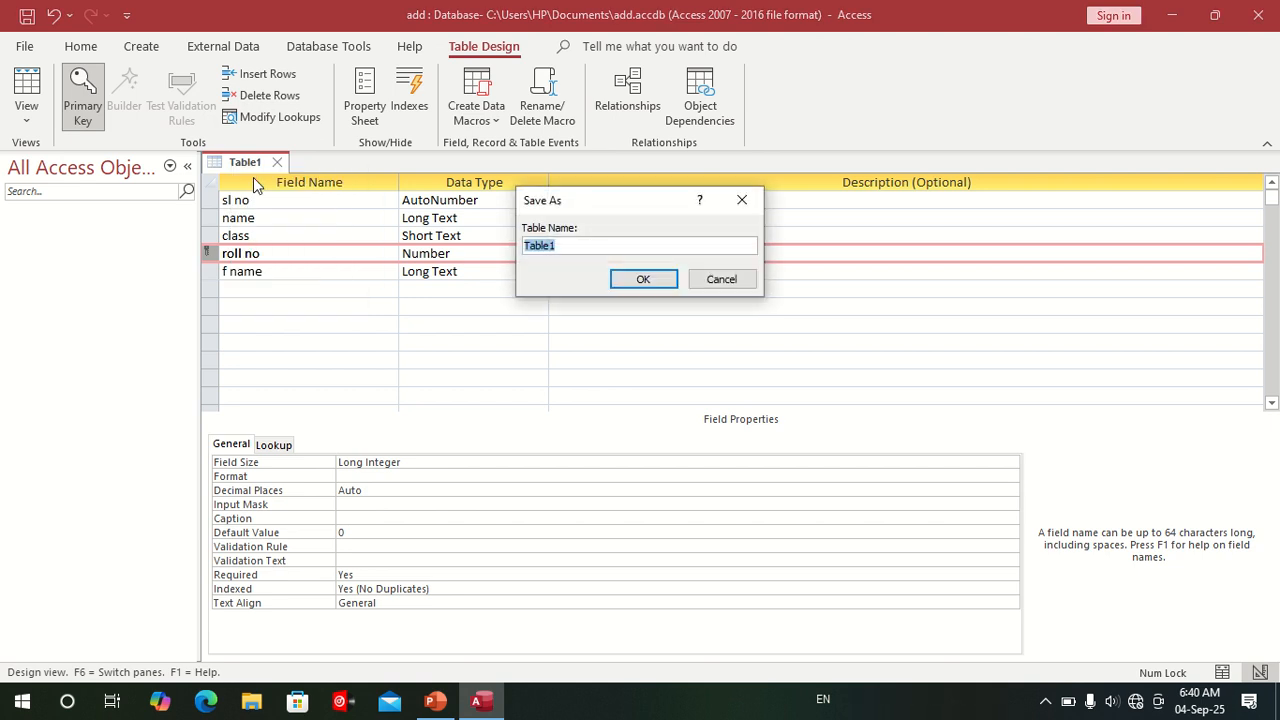
type("student")
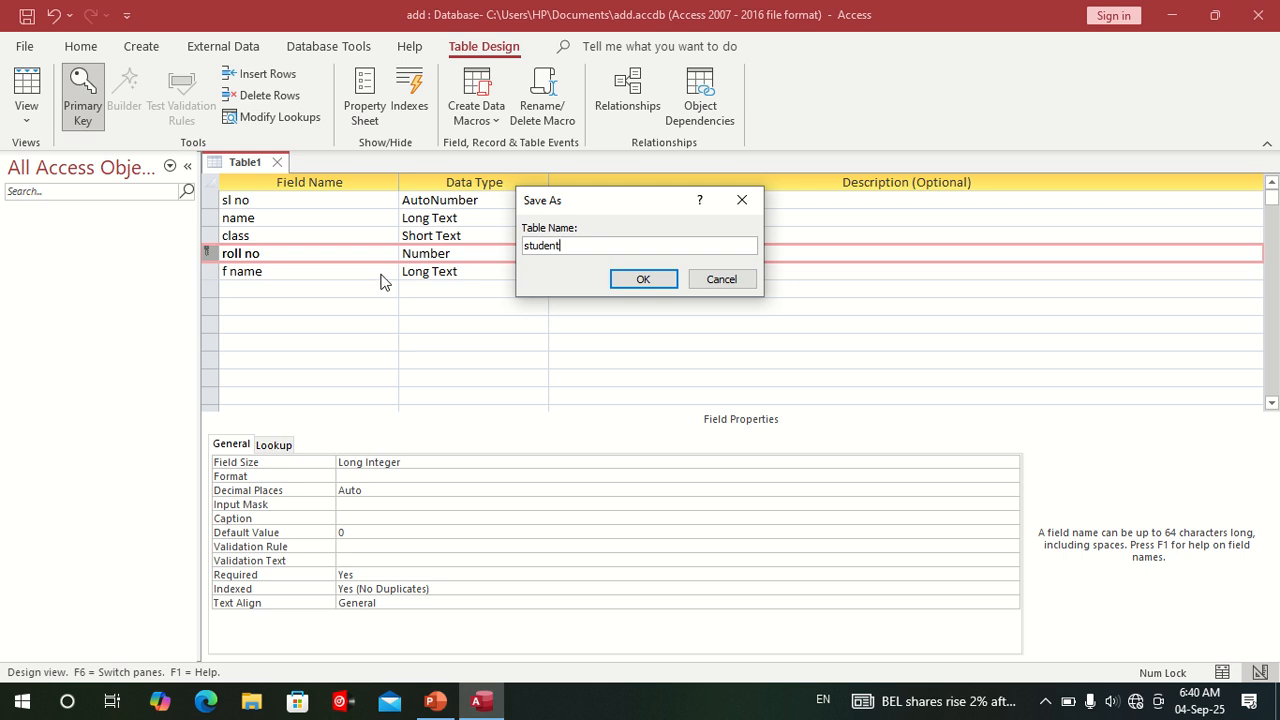
type(" 1")
left_click(646, 280)
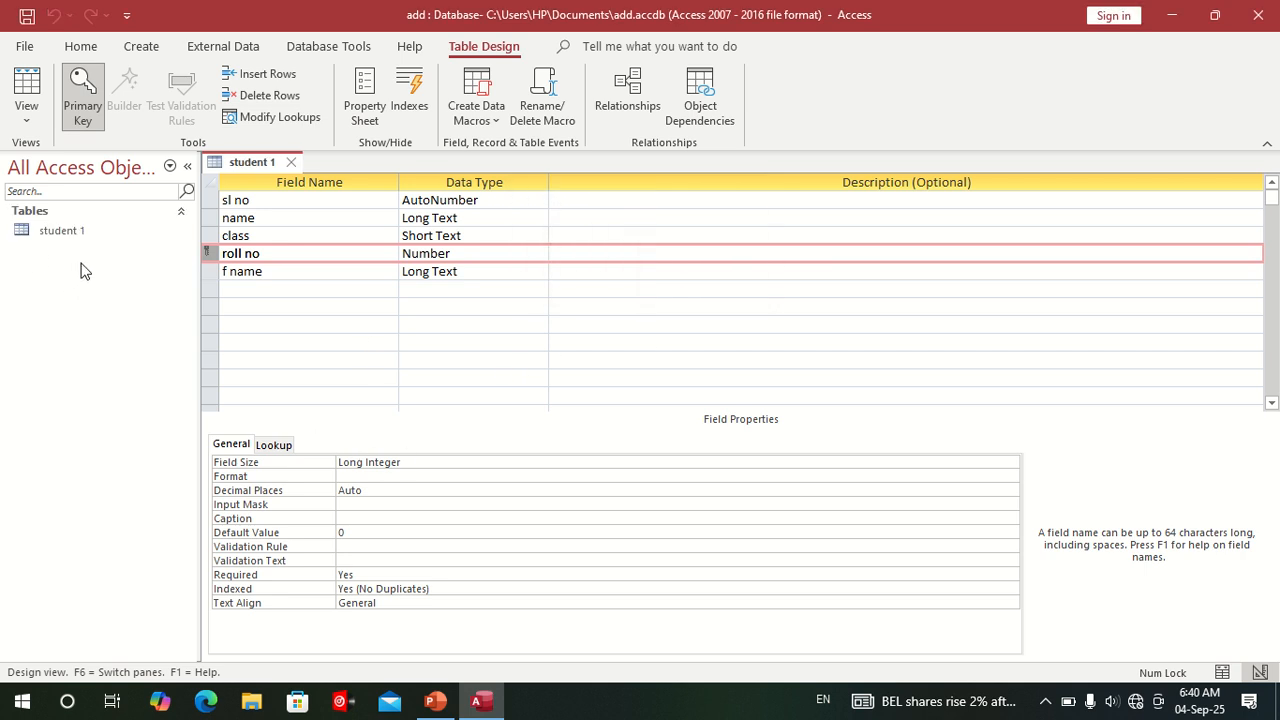
right_click(247, 170)
left_click(288, 208)
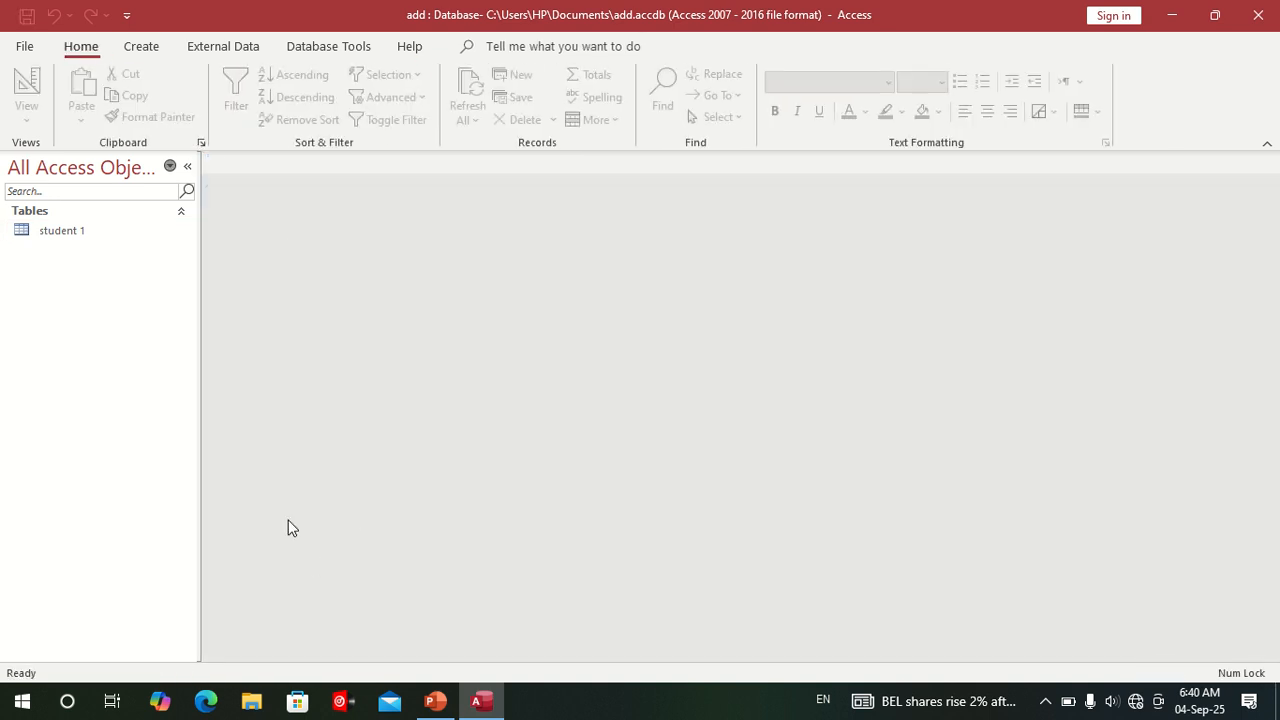
- Create a new form in Design view and list the student 1 table's fields for insertion
left_click(145, 47)
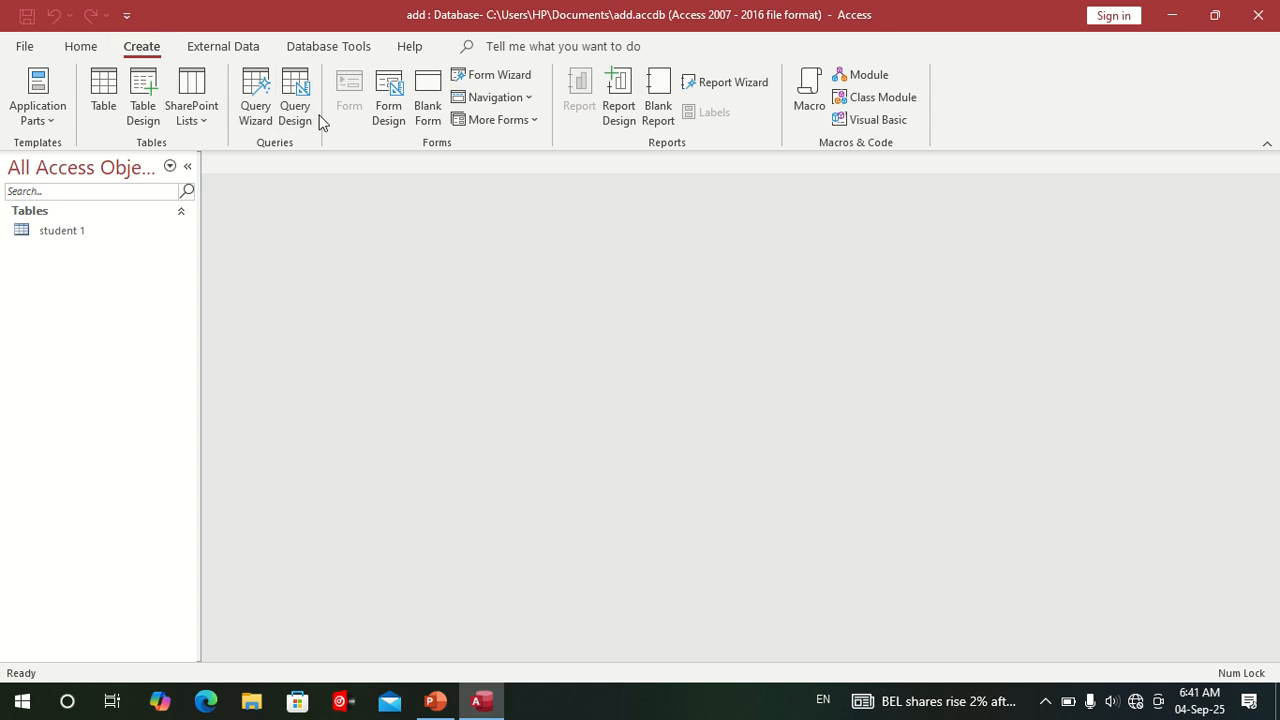
left_click(396, 106)
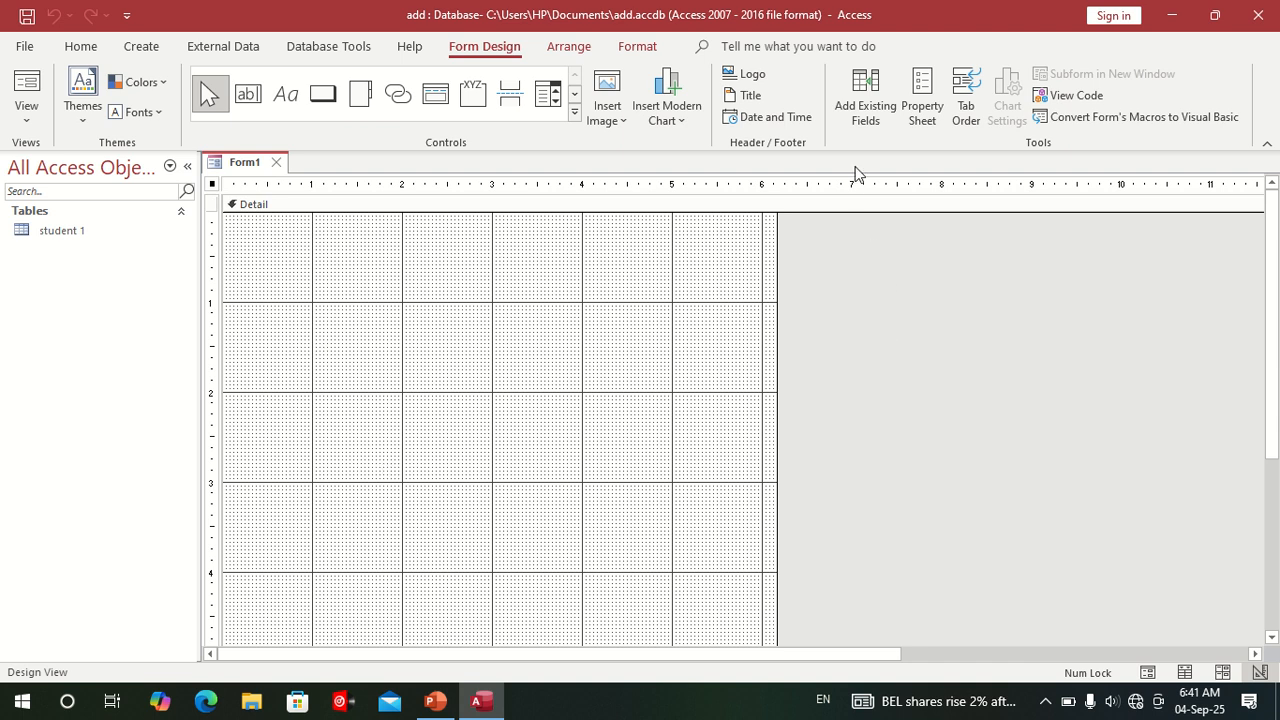
left_click(873, 122)
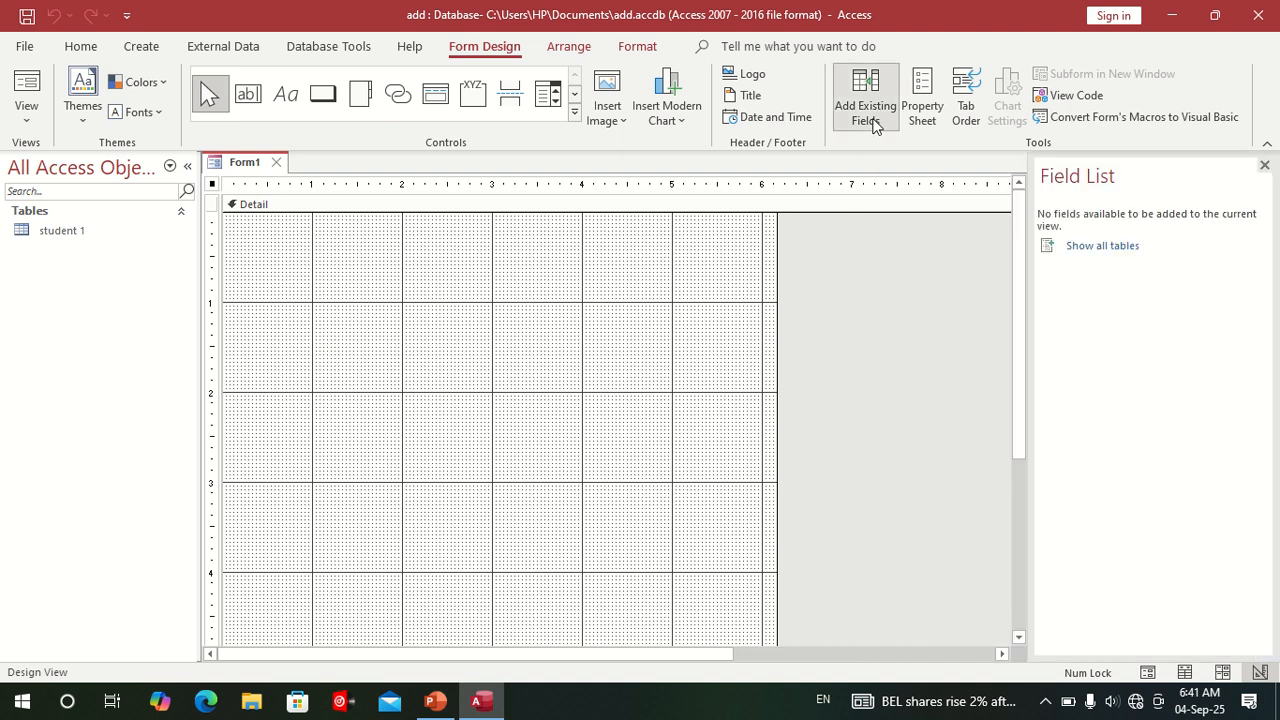
left_click(1071, 250)
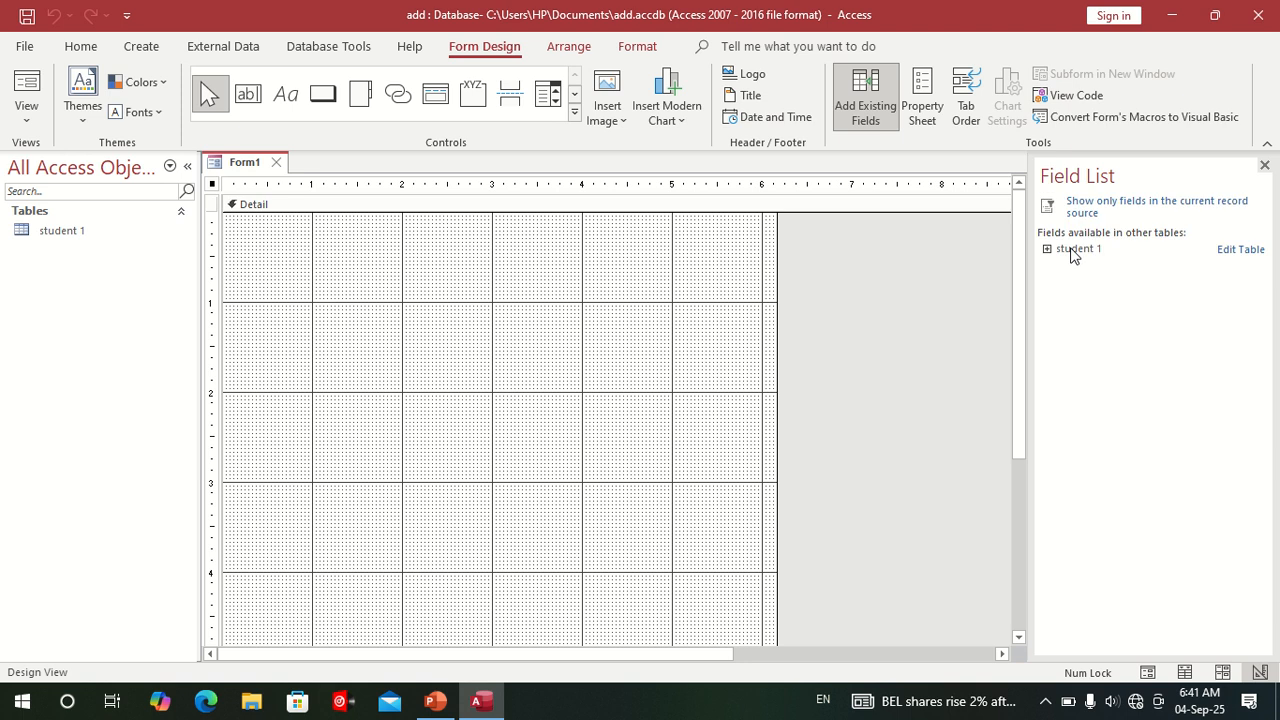
left_click(1048, 250)
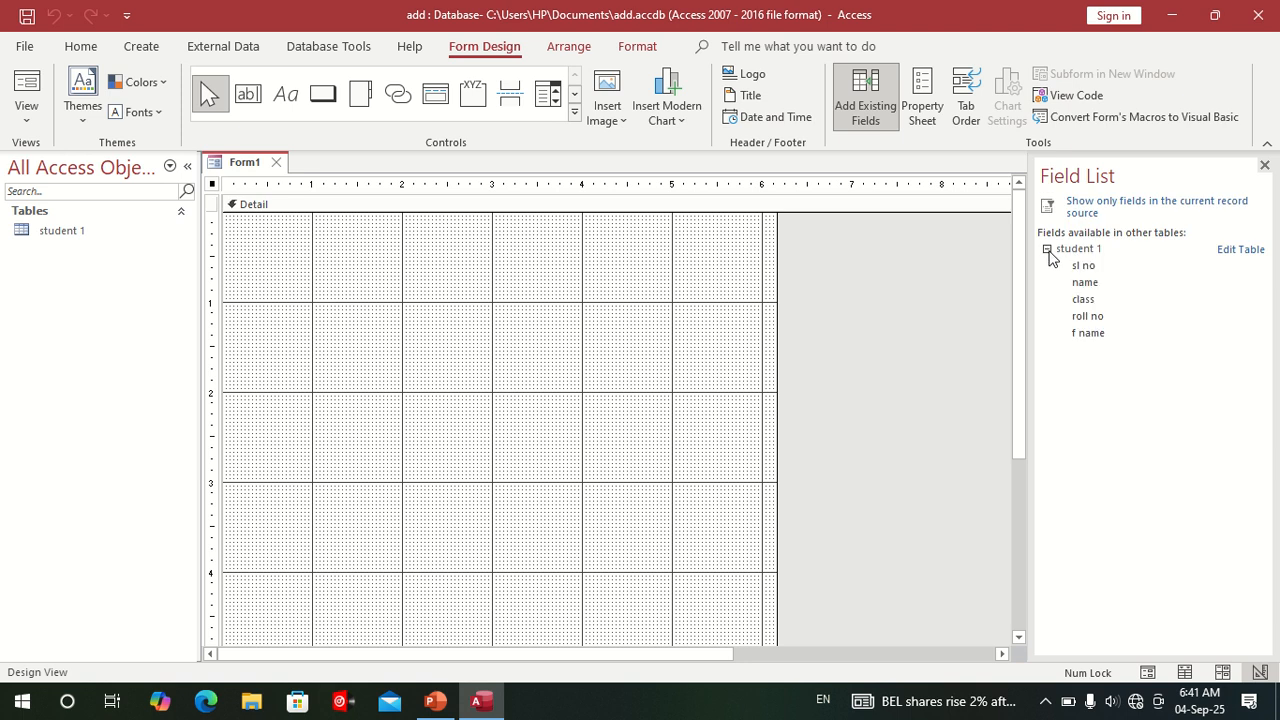
- Add the sl no, name, class, roll no and f name fields to the form's Detail section
left_click(1086, 268)
double_click(1086, 266)
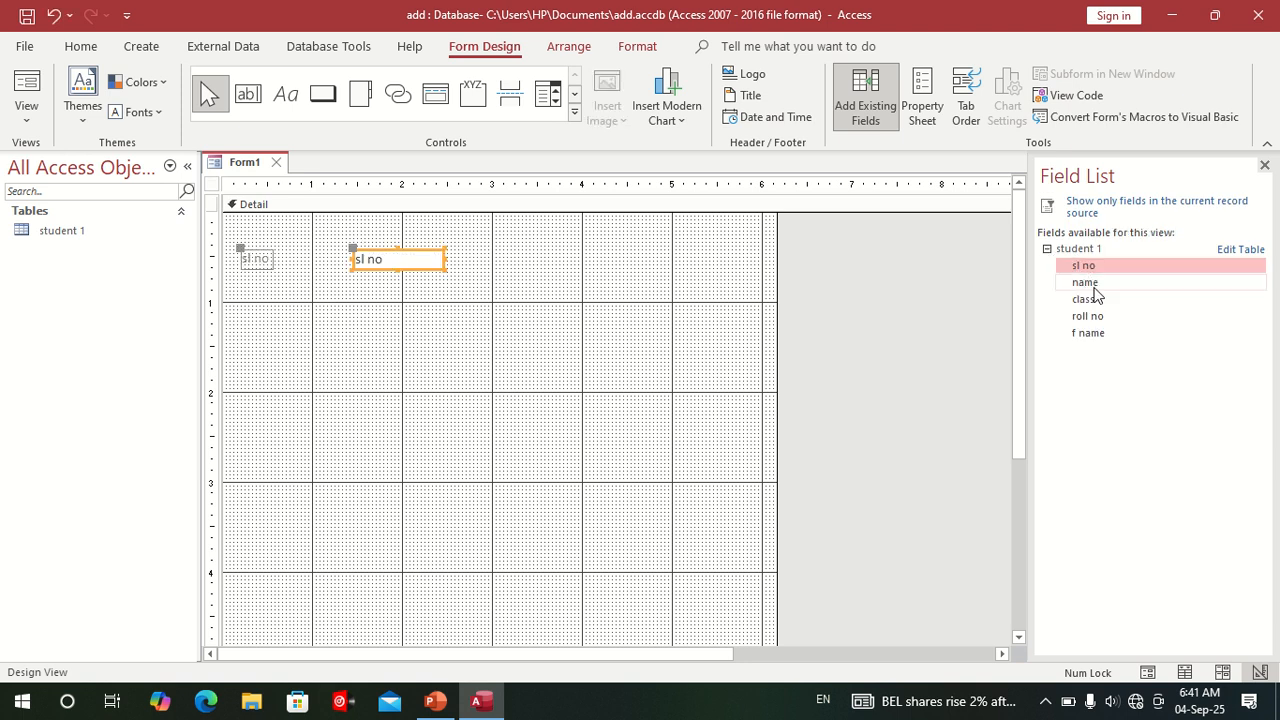
double_click(1090, 284)
double_click(1095, 300)
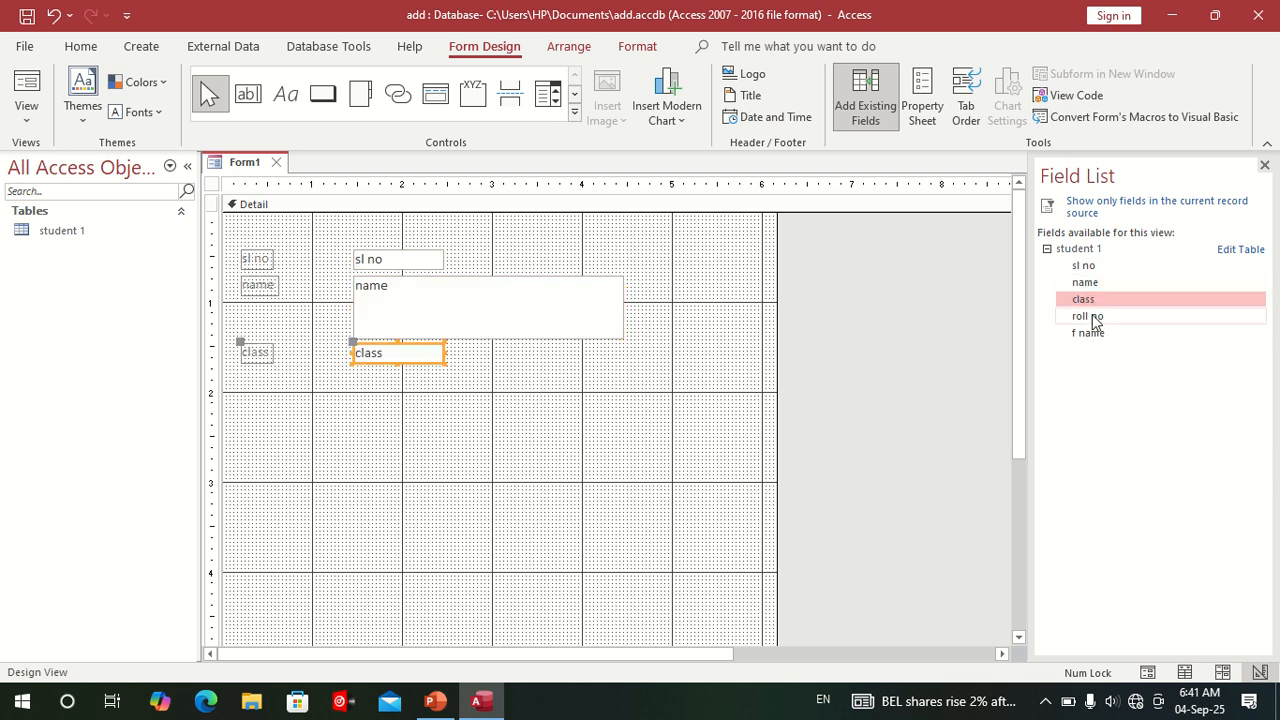
double_click(1092, 317)
double_click(1095, 336)
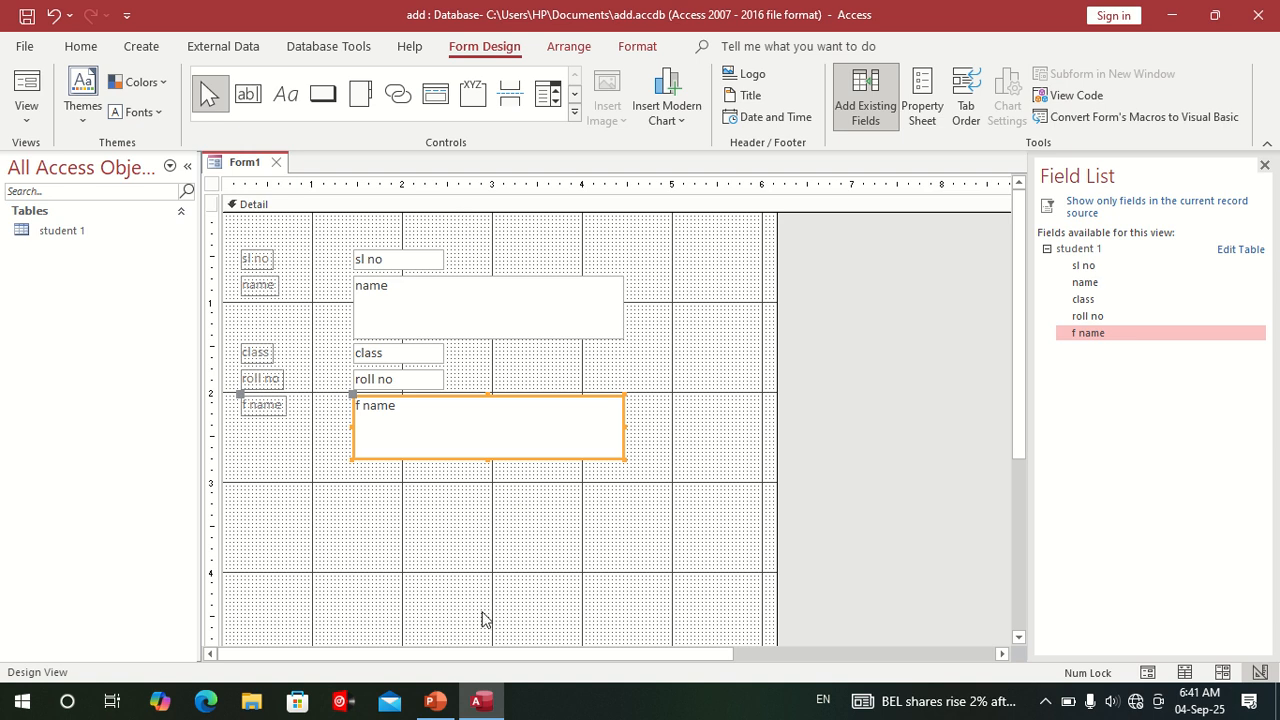
- Add a command button below the f name field with the Go To Next Record action, and shift it slightly right and down
left_click(575, 116)
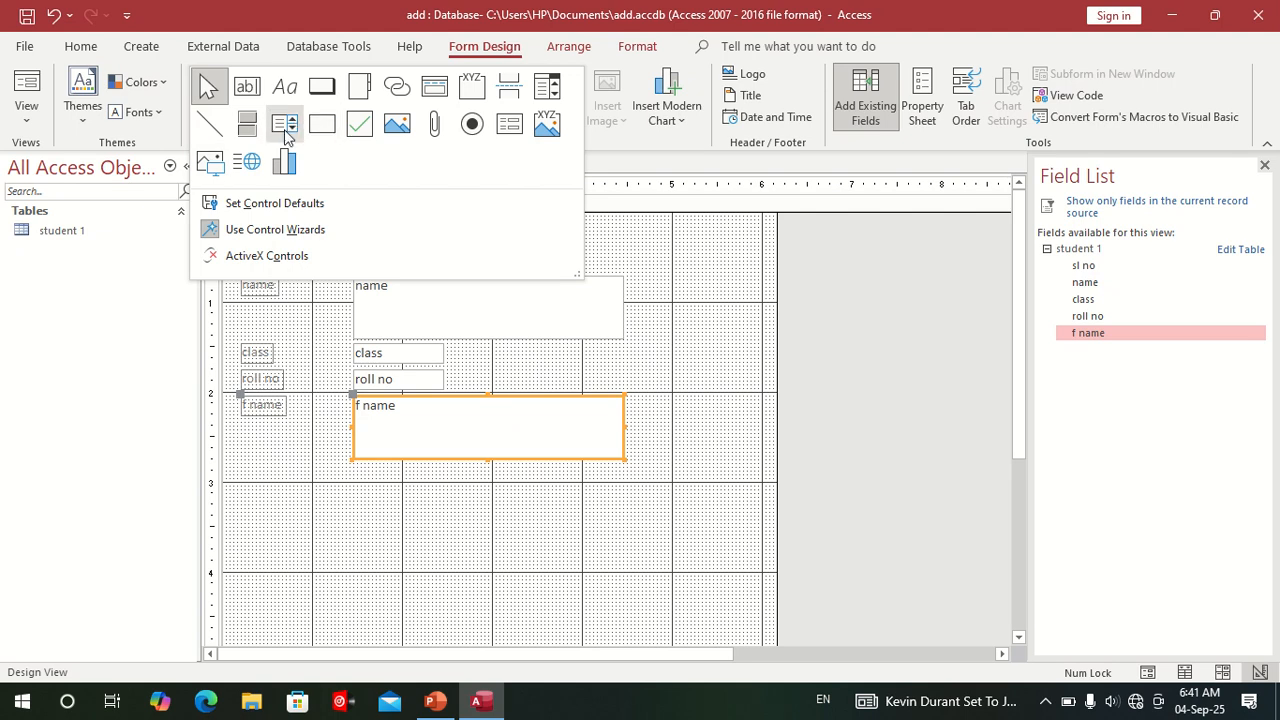
left_click(321, 87)
left_click_drag(479, 492, 580, 543)
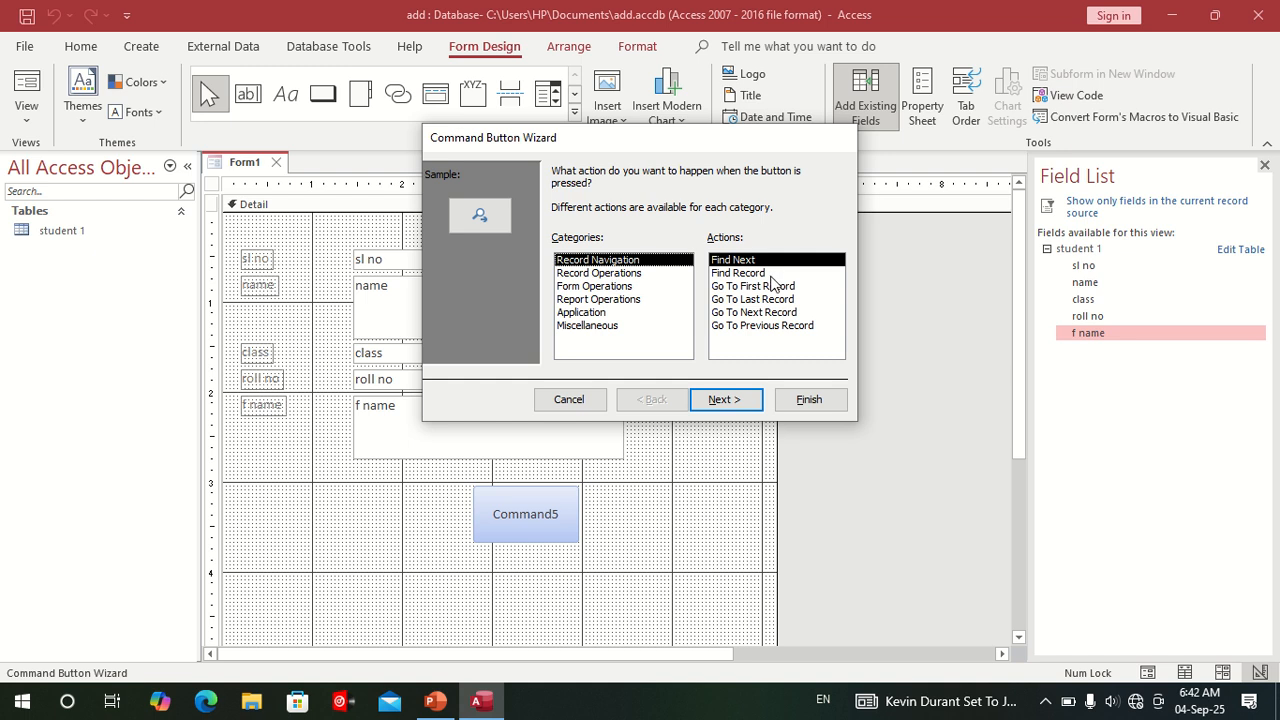
left_click(753, 287)
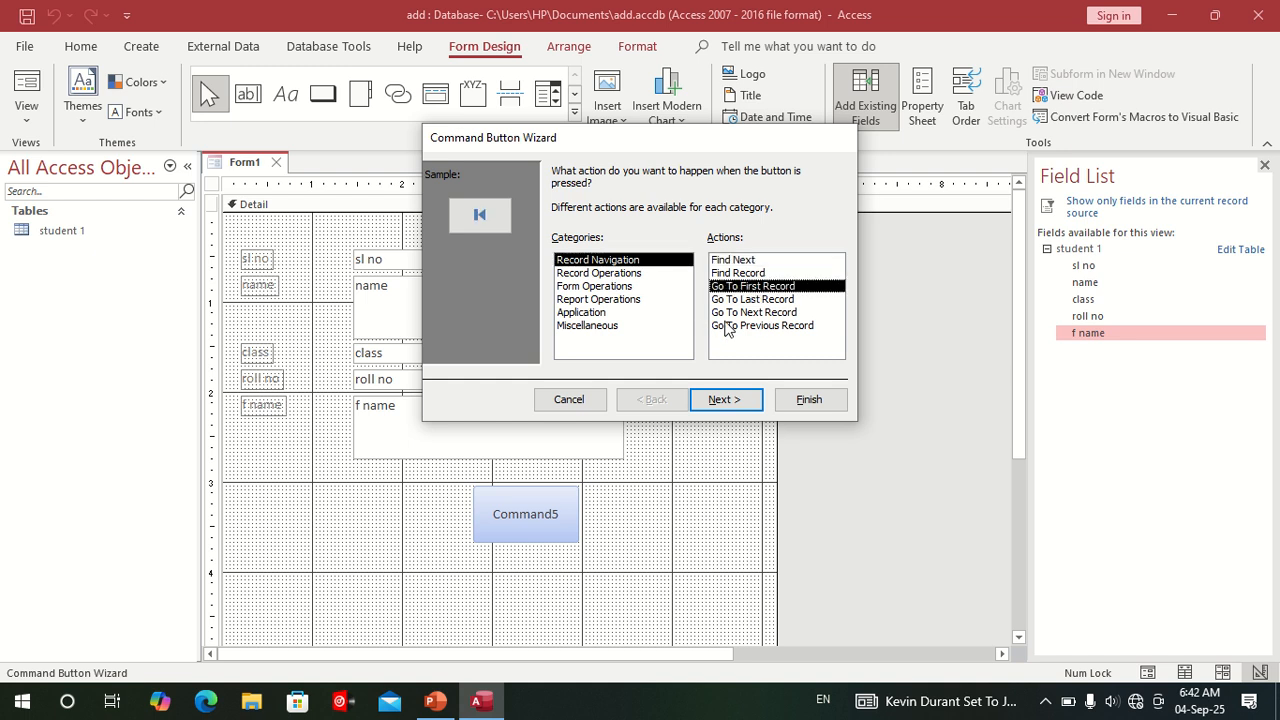
left_click(763, 313)
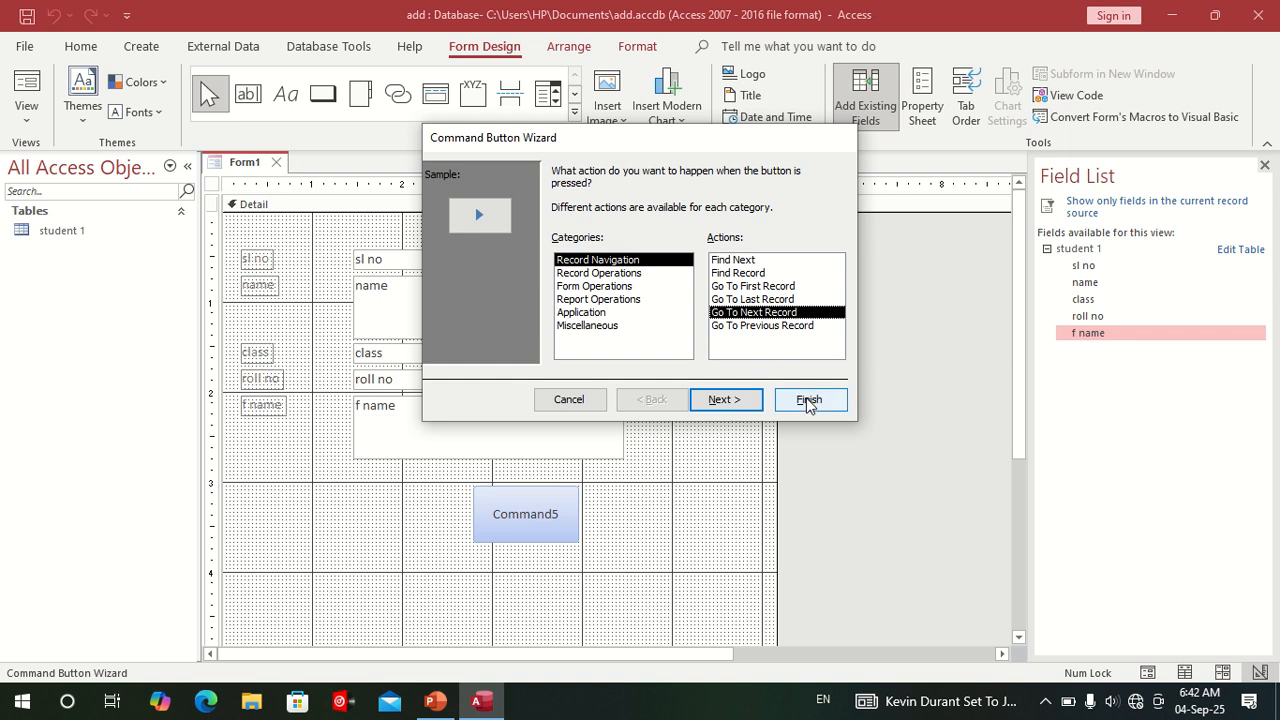
left_click(808, 400)
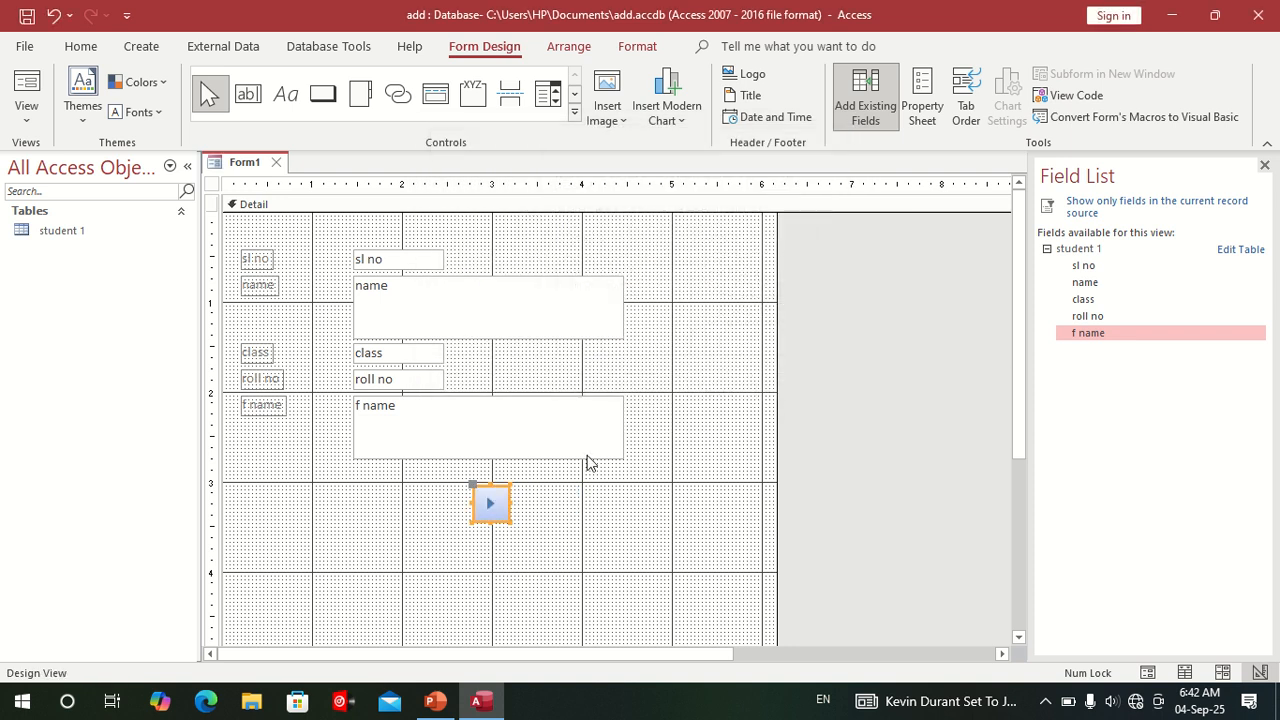
left_click_drag(476, 487, 547, 499)
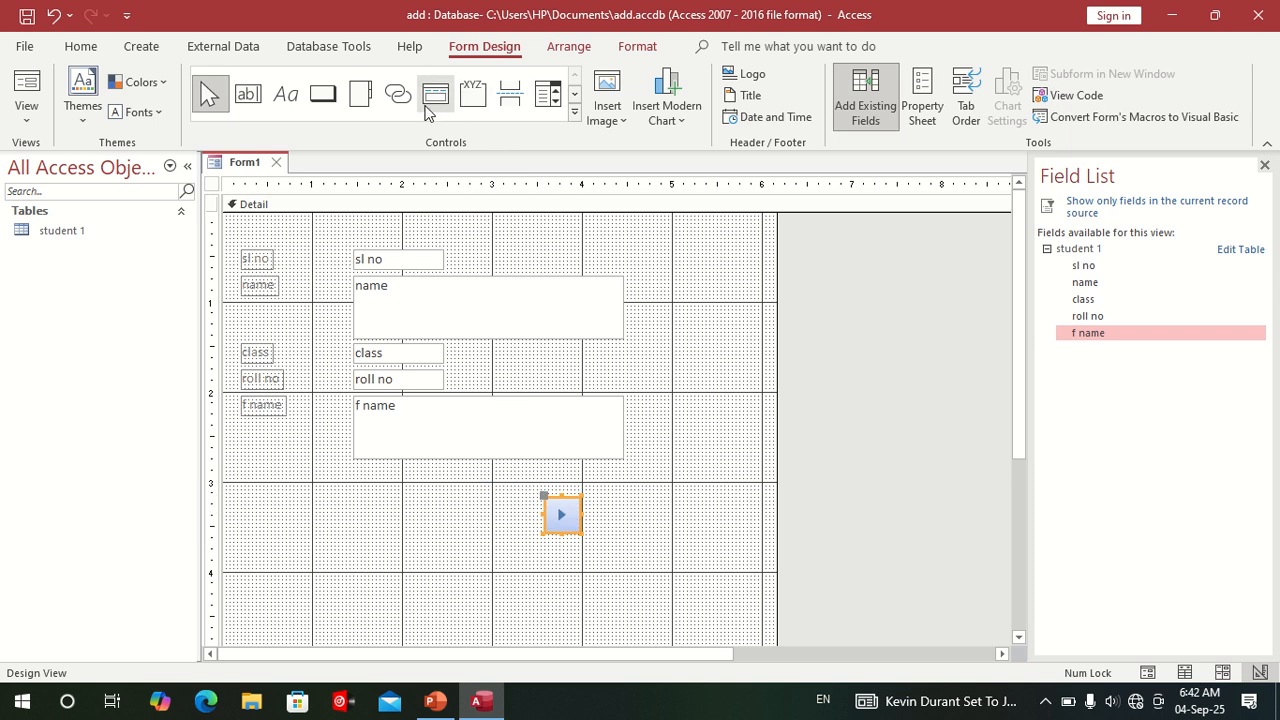
- Add a Go To Previous Record command button left of the next-record button and align the two buttons in one row
left_click(322, 93)
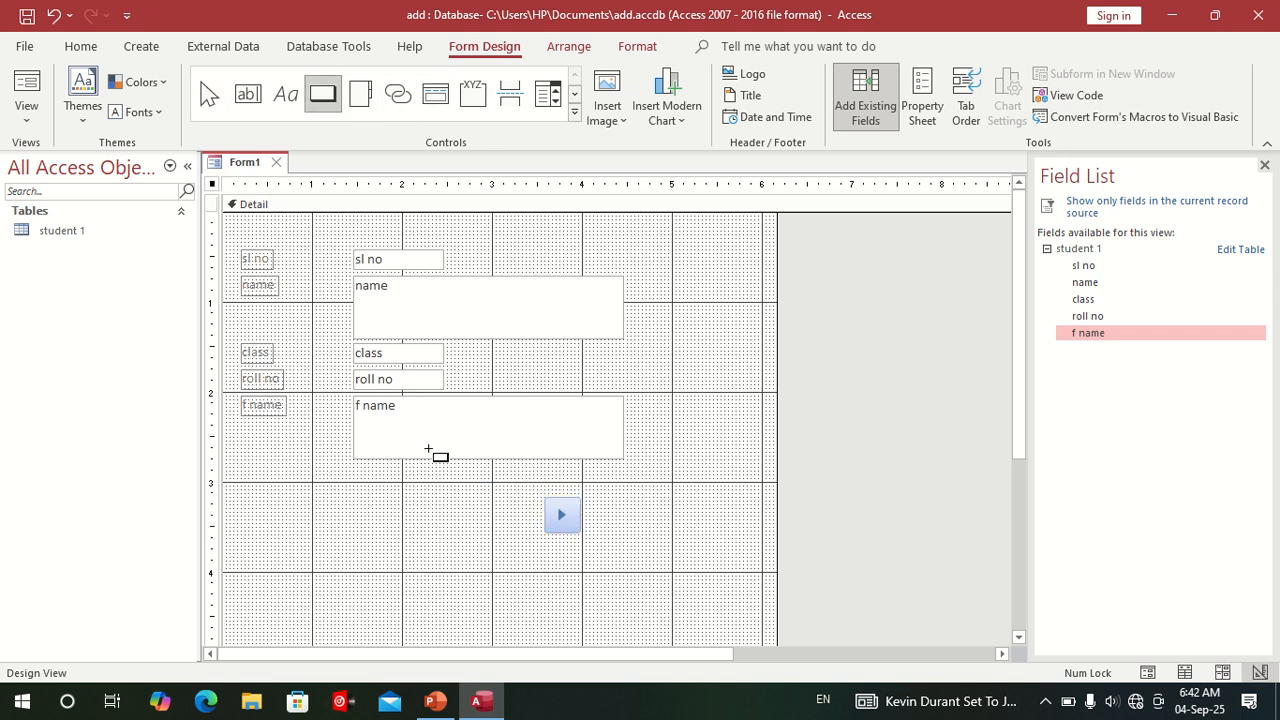
mouse_move(465, 489)
left_mouse_down()
mouse_move(523, 551)
mouse_move(514, 522)
left_mouse_up()
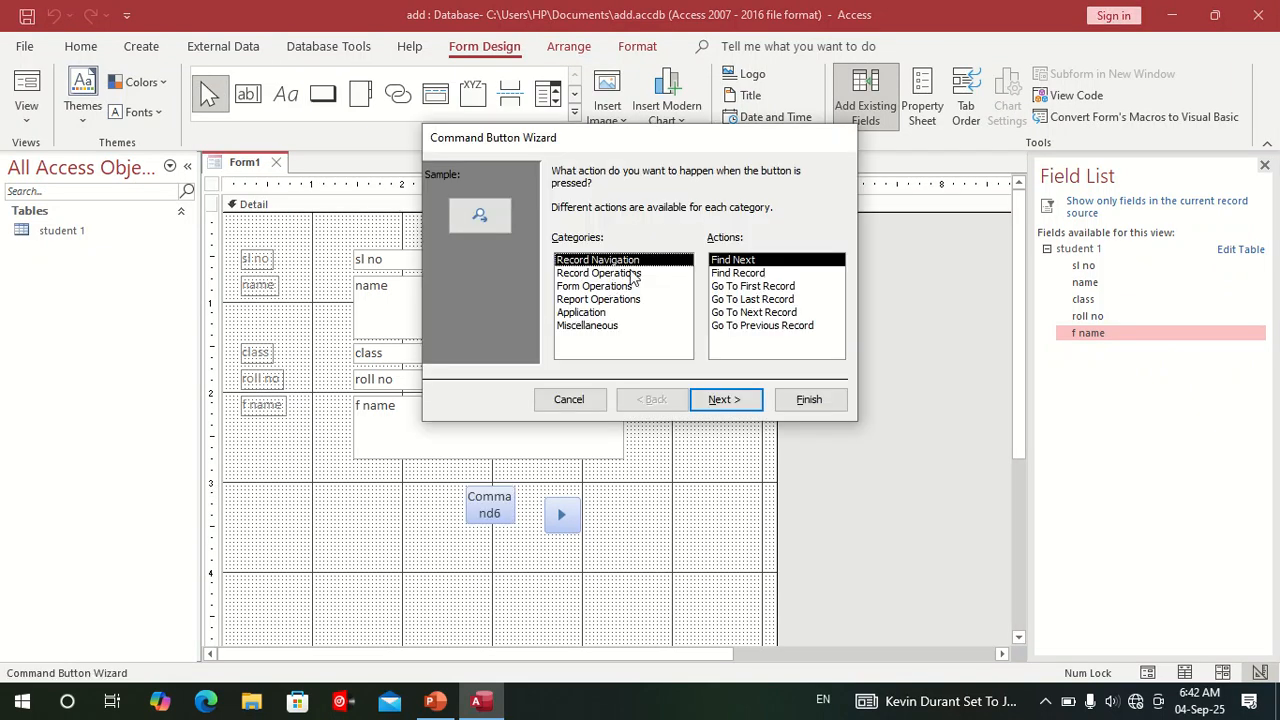
left_click(747, 326)
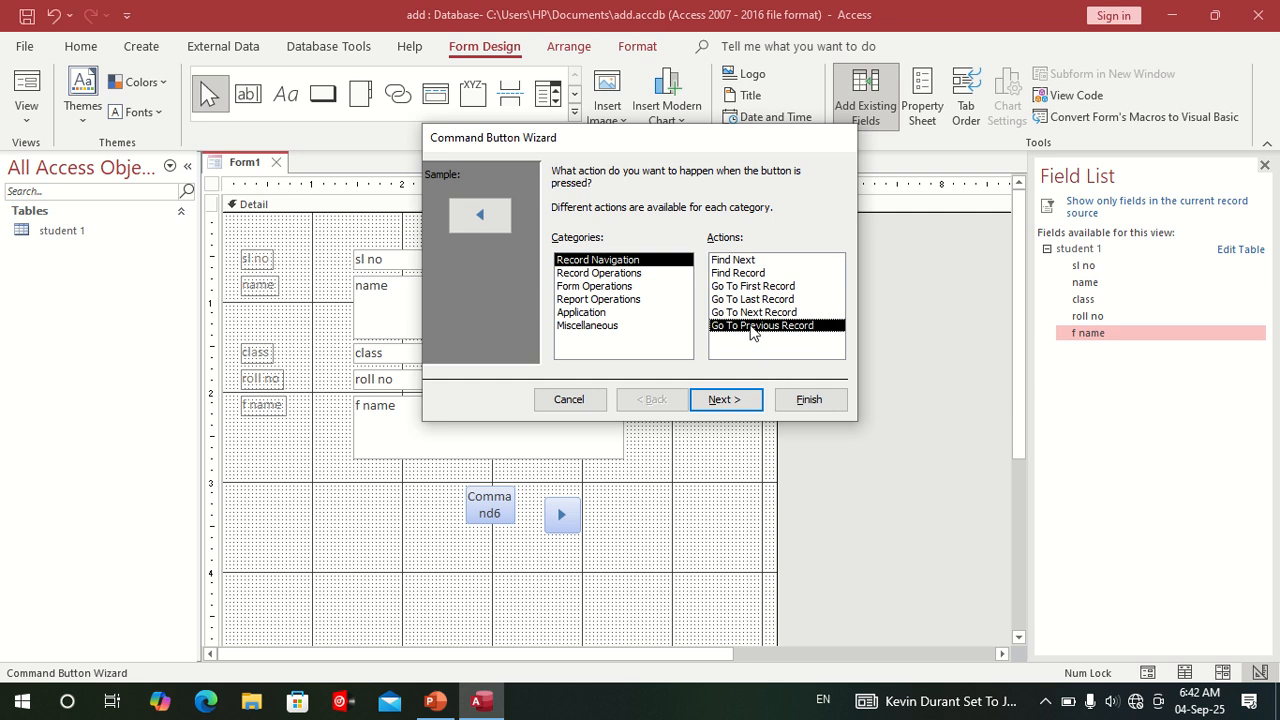
left_click(808, 400)
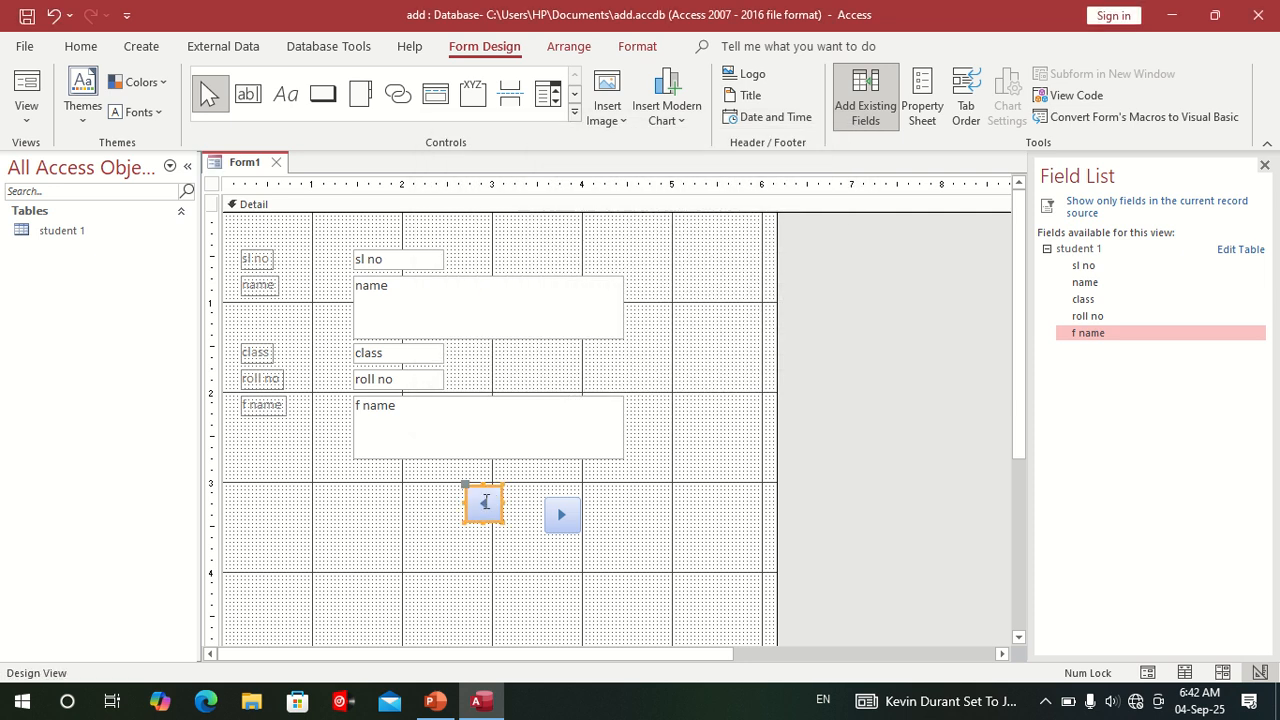
left_click_drag(465, 490, 466, 505)
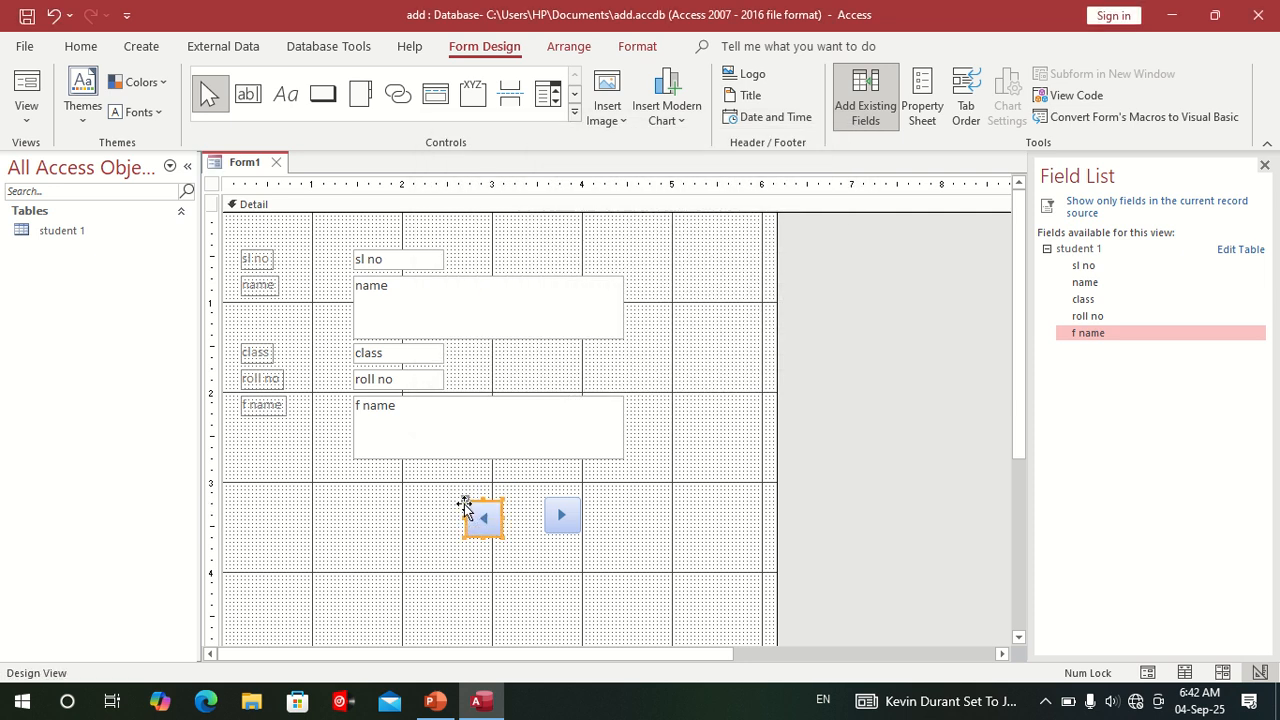
left_click(551, 533)
left_click_drag(551, 533, 552, 537)
left_click(674, 531)
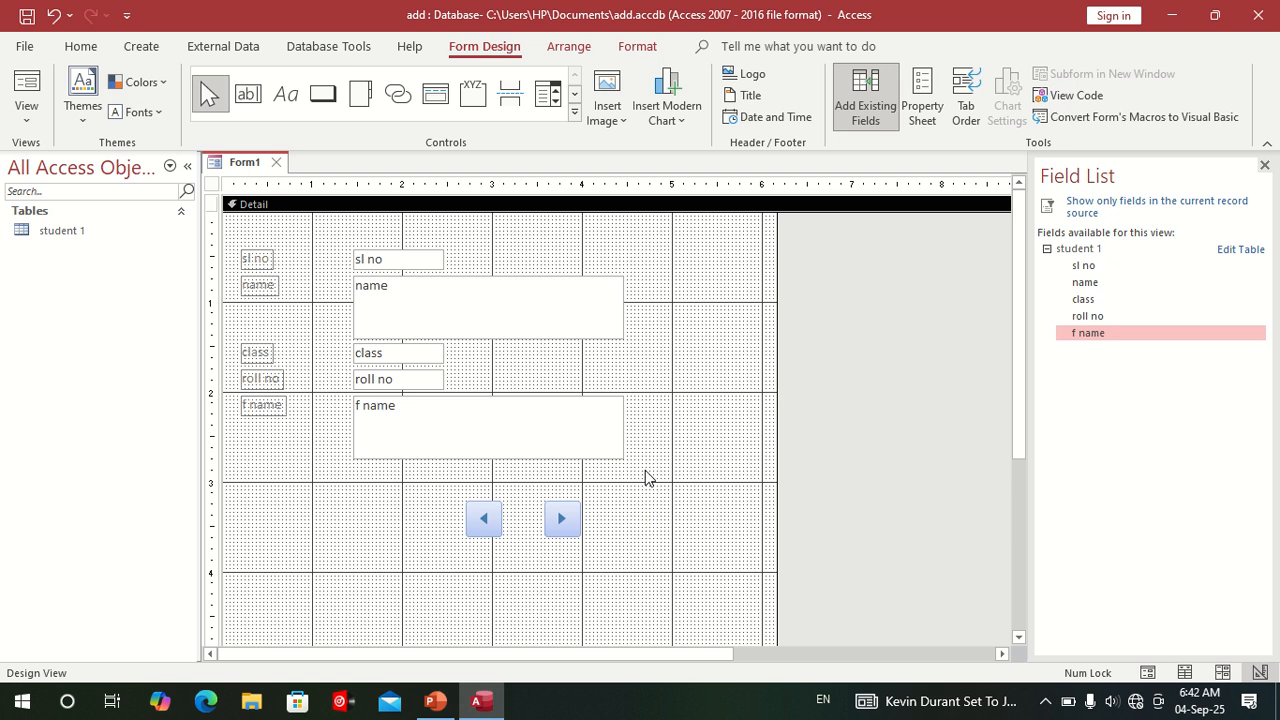
- Add a command button with the Add New Record action below the previous- and next-record buttons
left_click(322, 95)
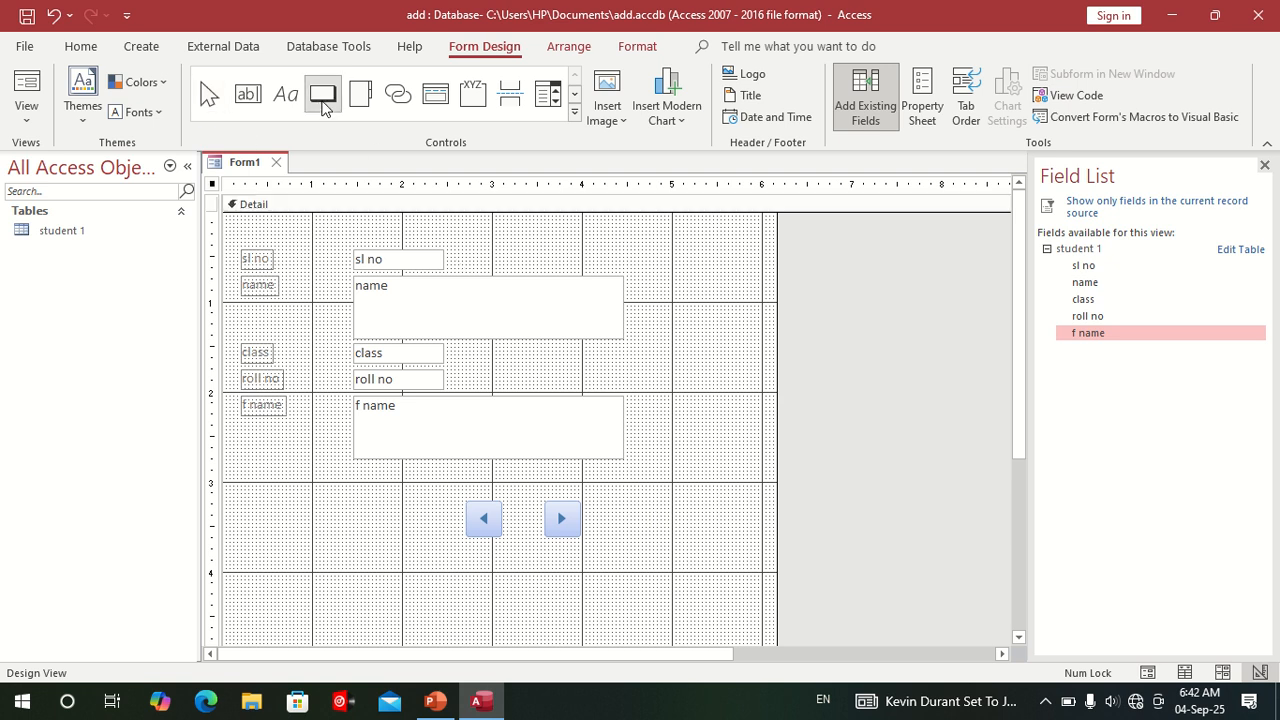
mouse_move(500, 564)
left_mouse_down()
mouse_move(546, 606)
mouse_move(606, 614)
left_mouse_up()
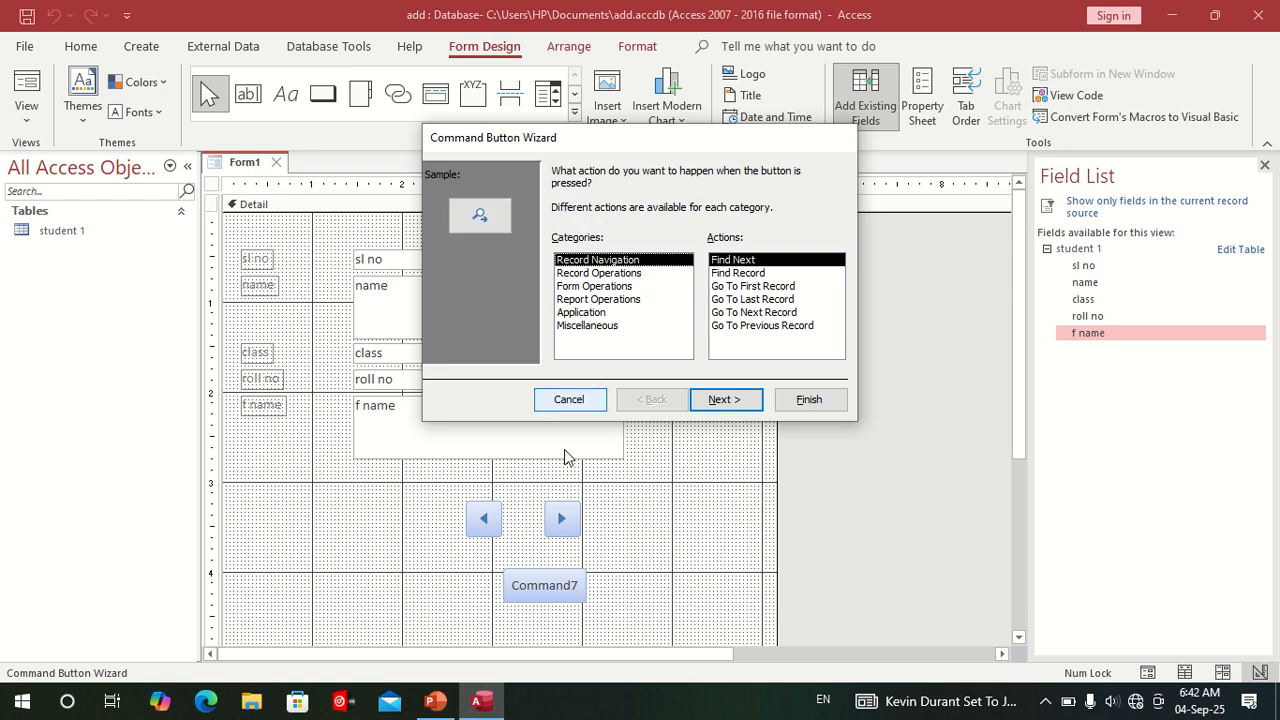
left_click(600, 273)
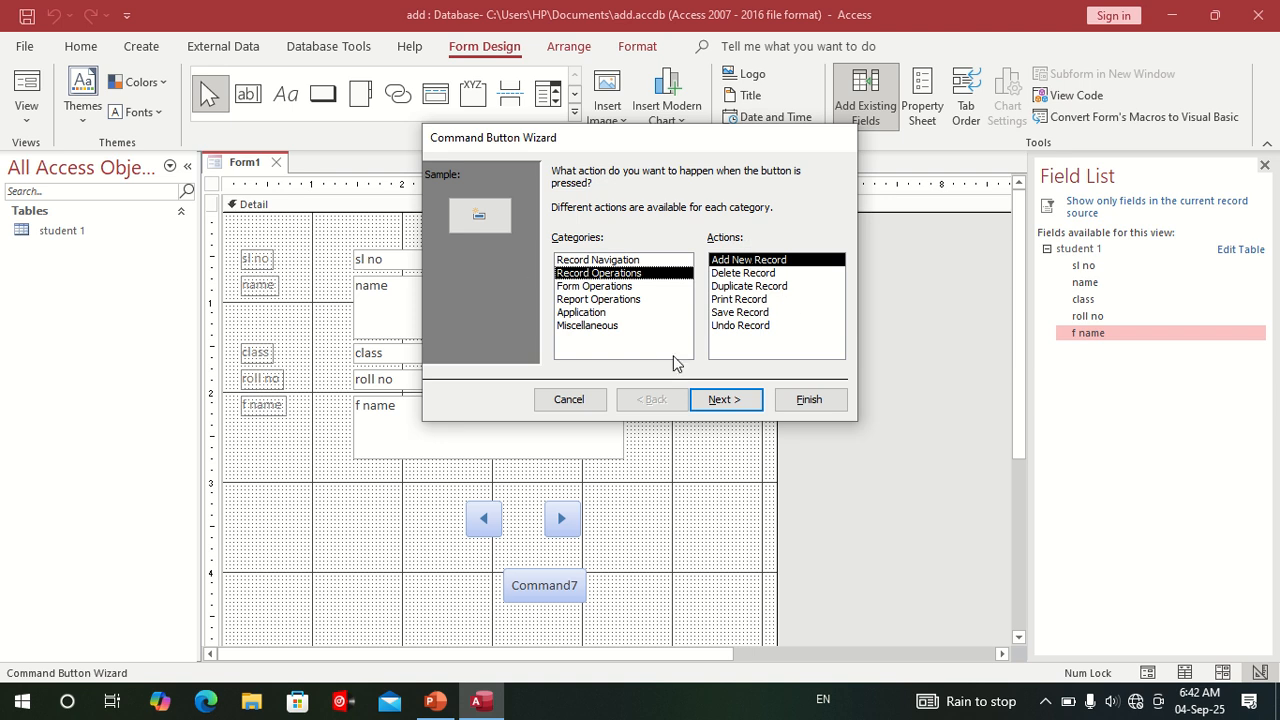
left_click(790, 402)
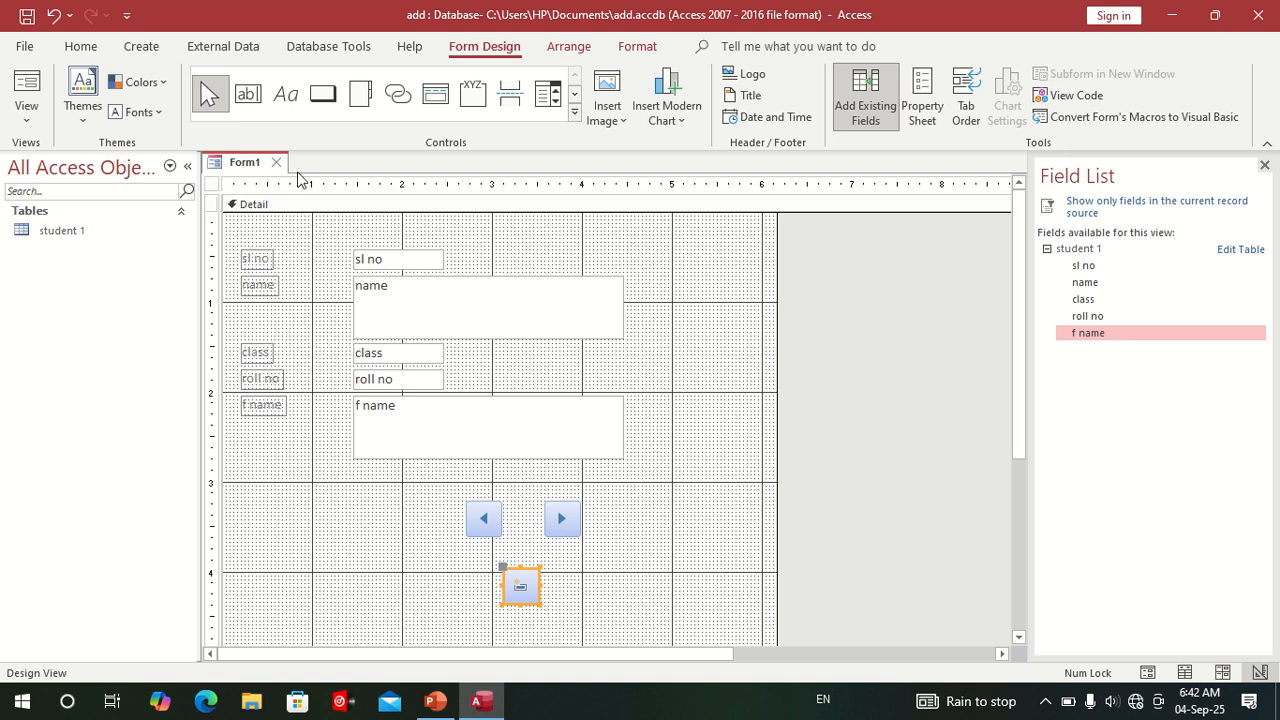
- Save the form as student and close it
right_click(240, 166)
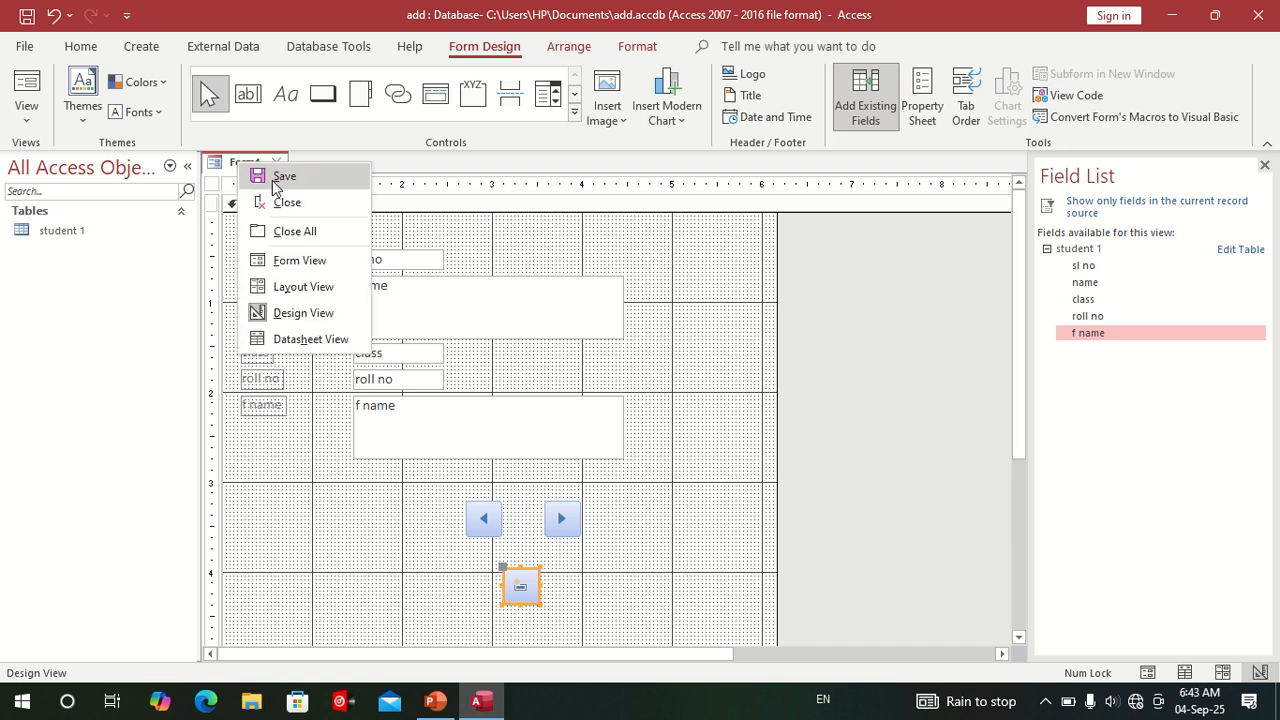
left_click(278, 176)
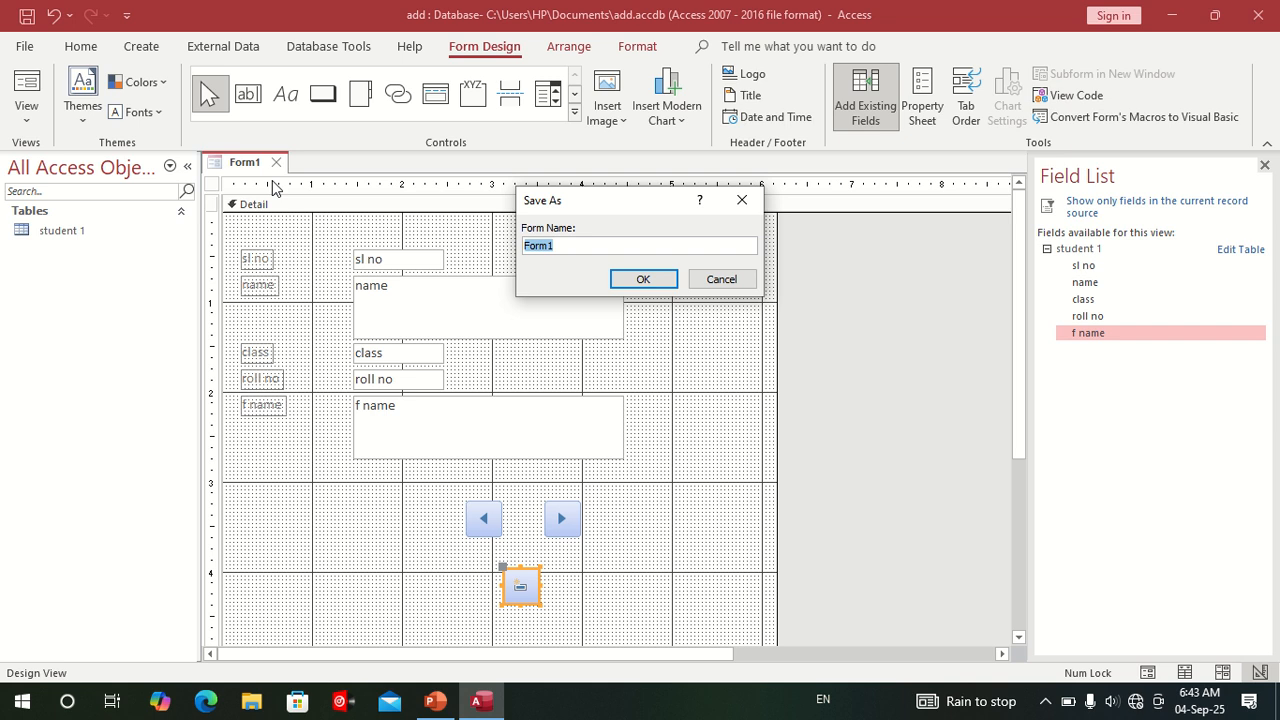
type("student")
left_click(648, 285)
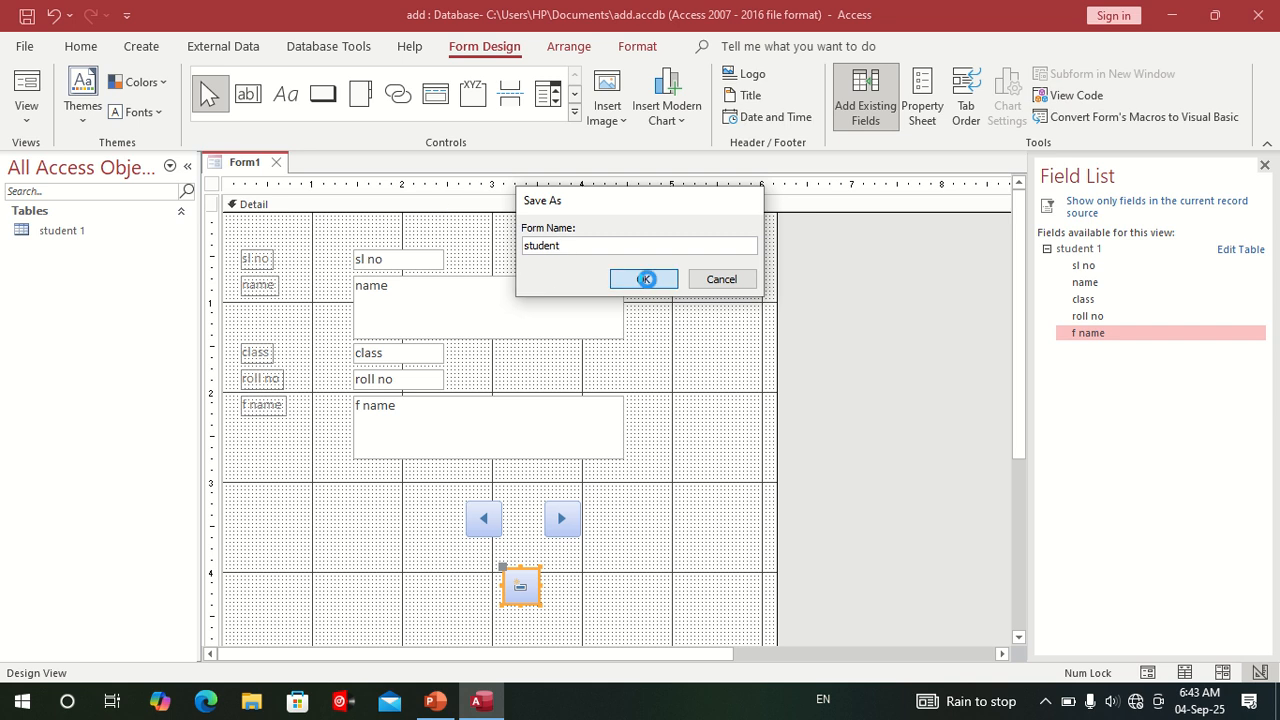
right_click(266, 166)
left_click(294, 206)
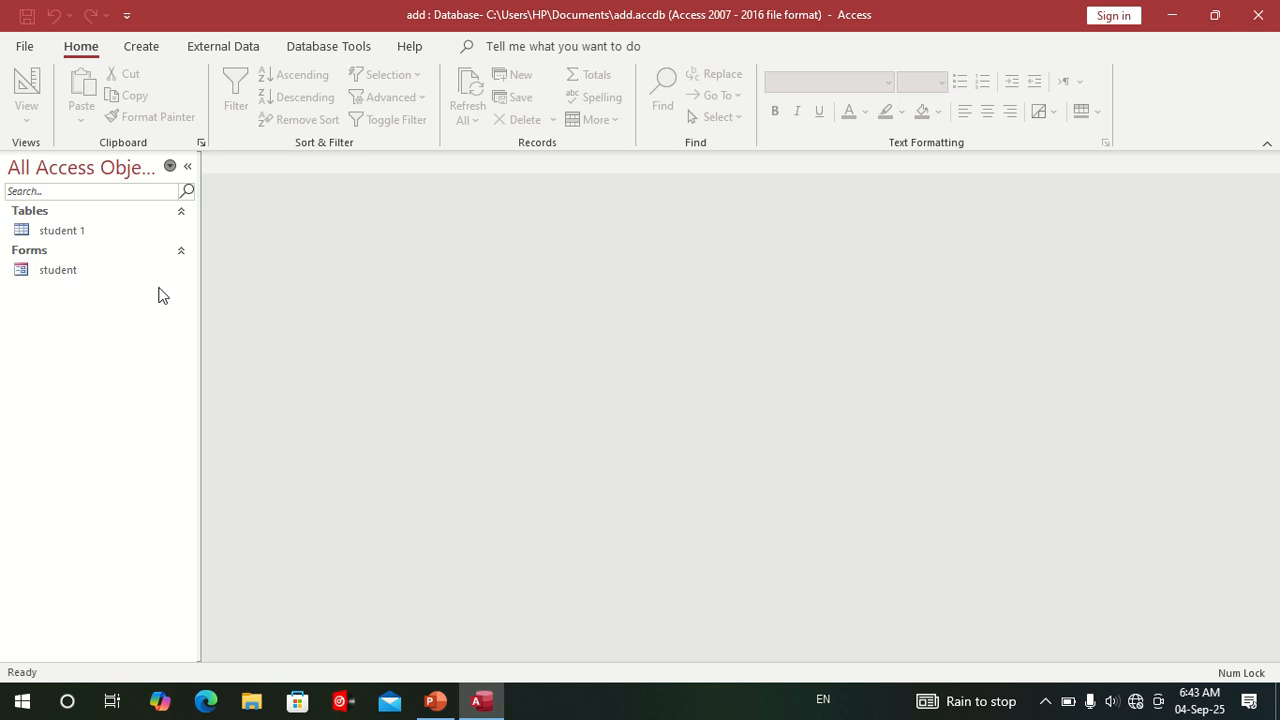
- Open the student form and fill in the first record with the student's name, class 1, roll no 2 and the f name
double_click(101, 280)
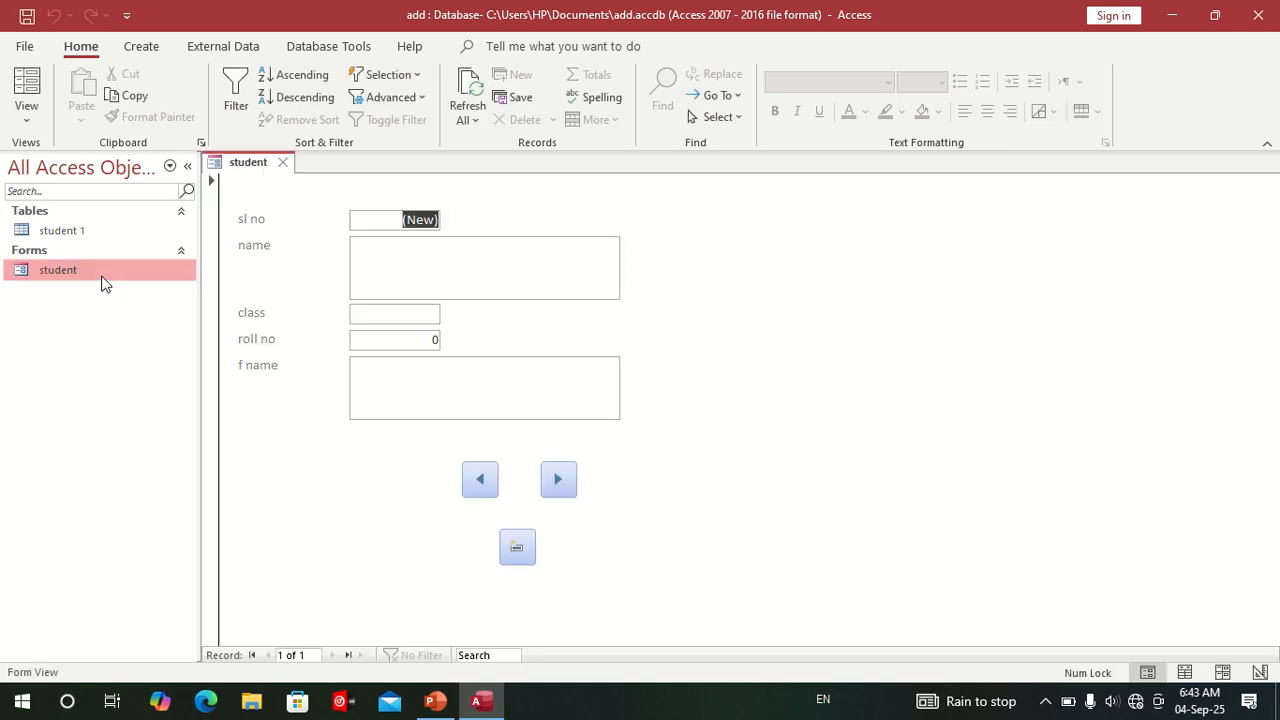
left_click(455, 271)
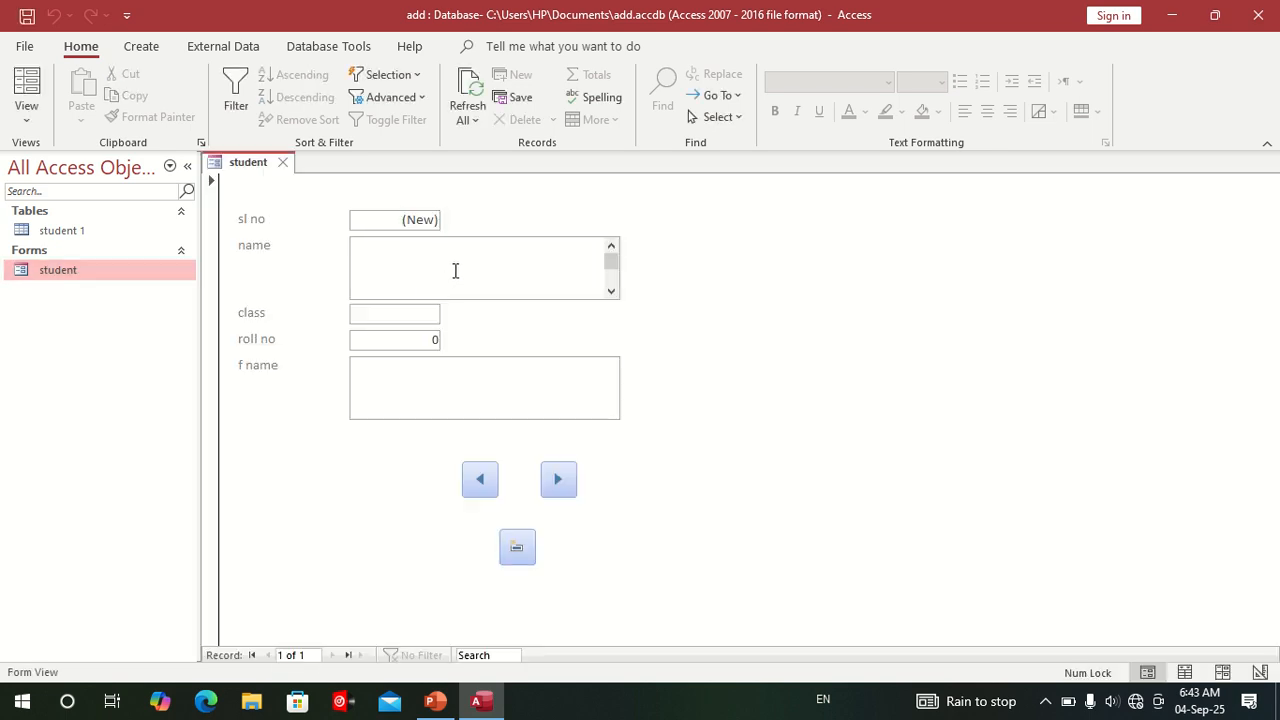
type("ajay kumar")
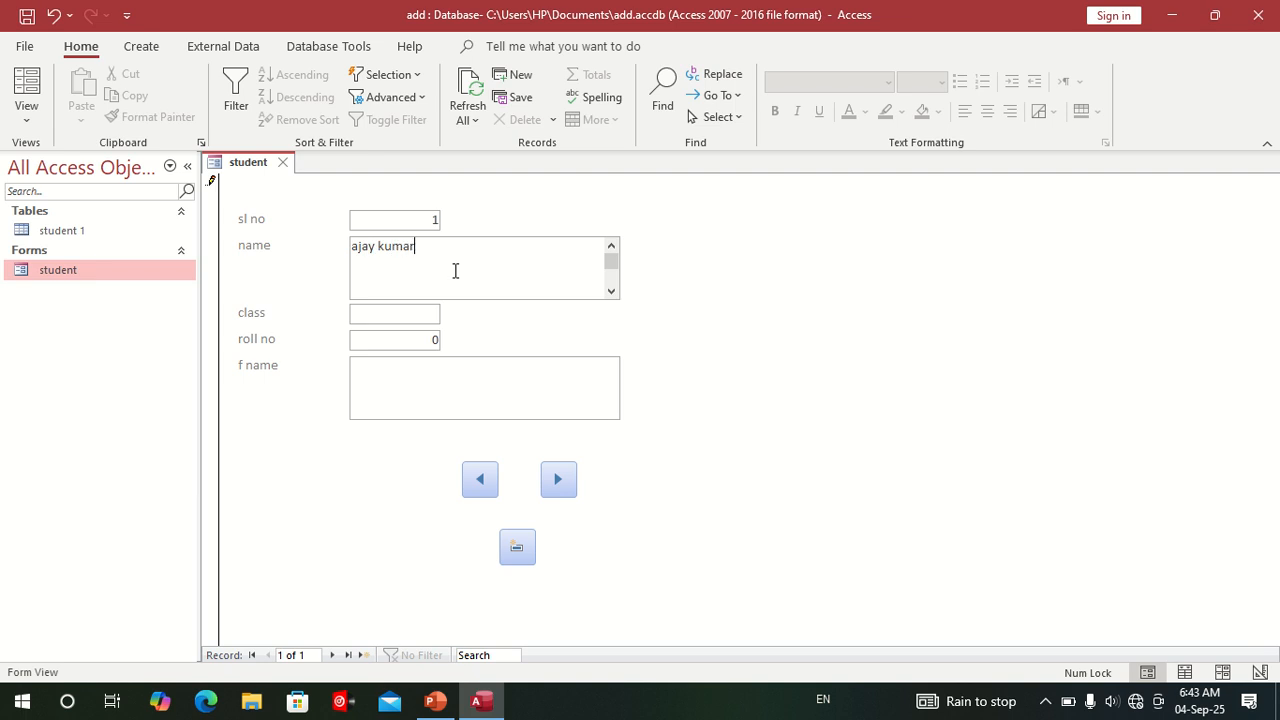
left_click(414, 314)
type("1")
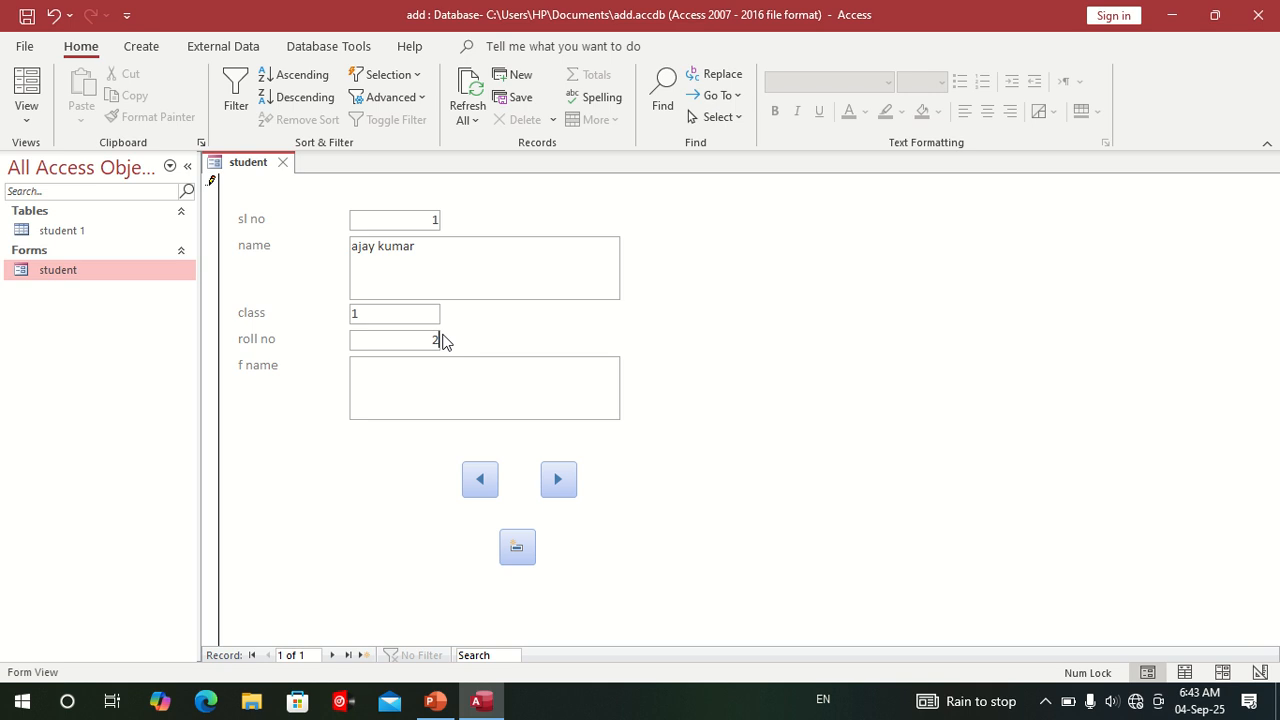
left_click(436, 382)
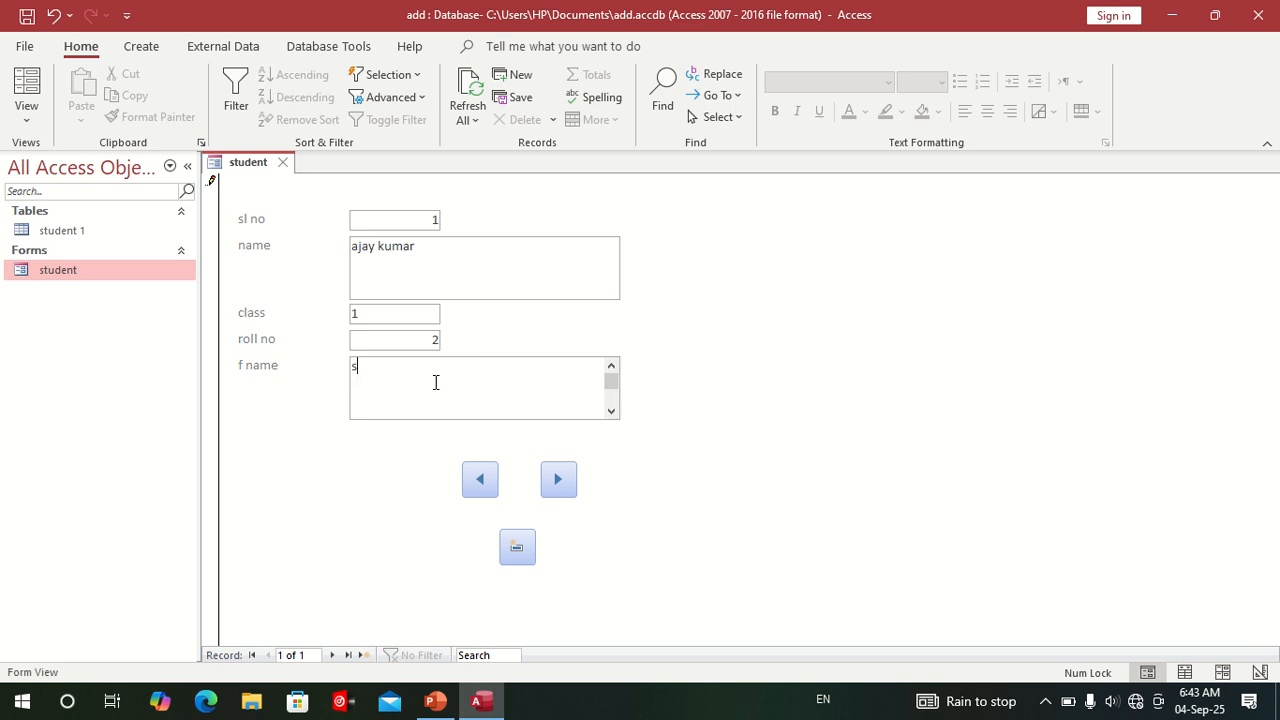
type("sanjay kumar")
- Add a second record with the student's name, class 2, roll no 5 and the f name, and close the student form
left_click(527, 563)
left_click(470, 272)
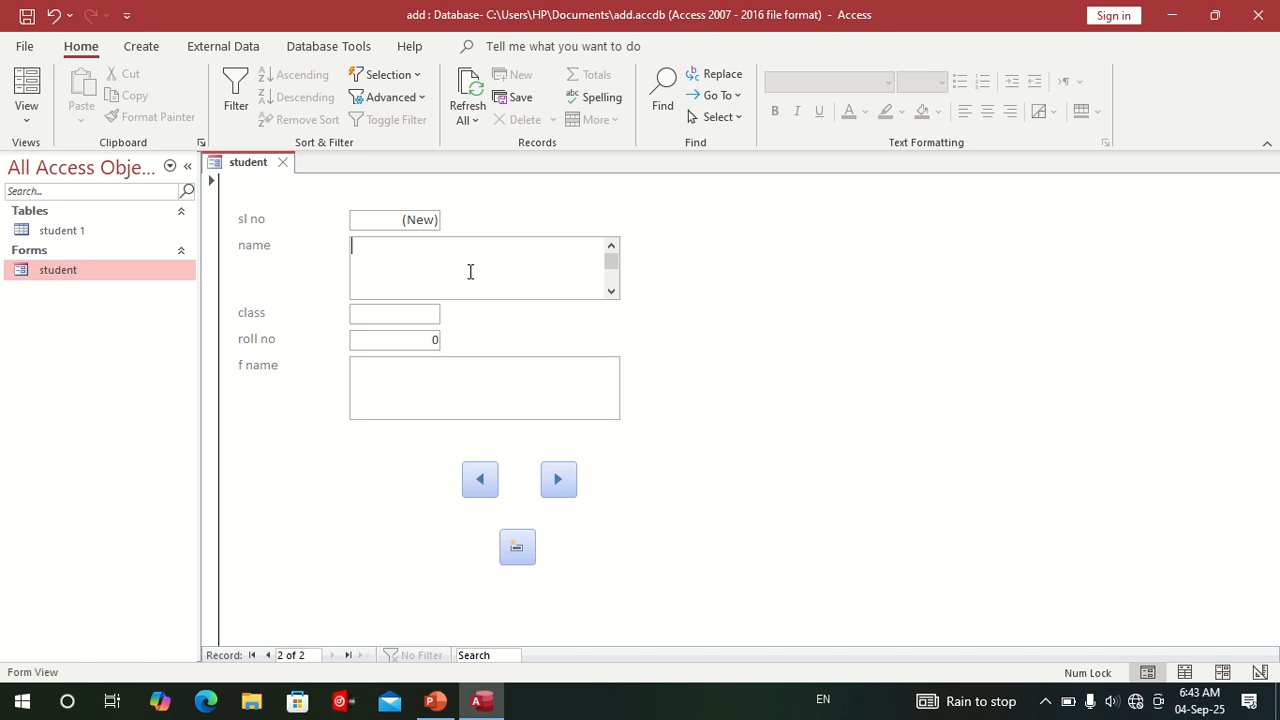
type("vi")
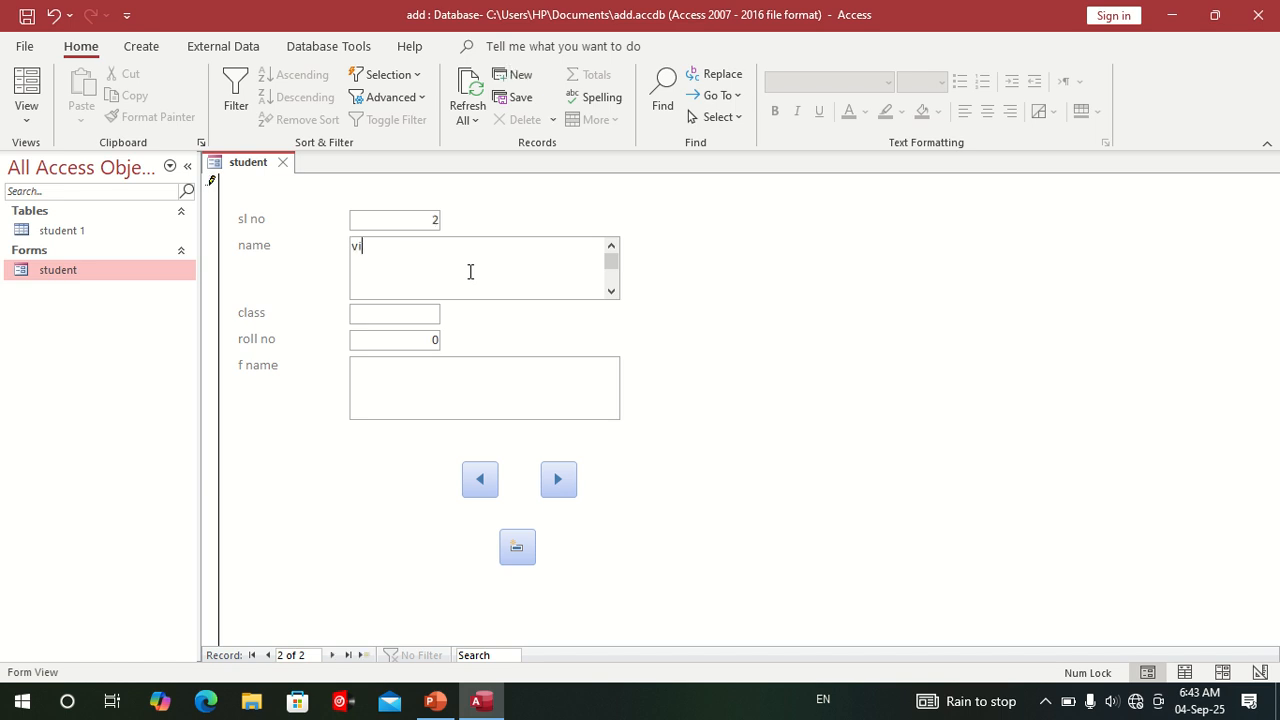
type("jay kumar")
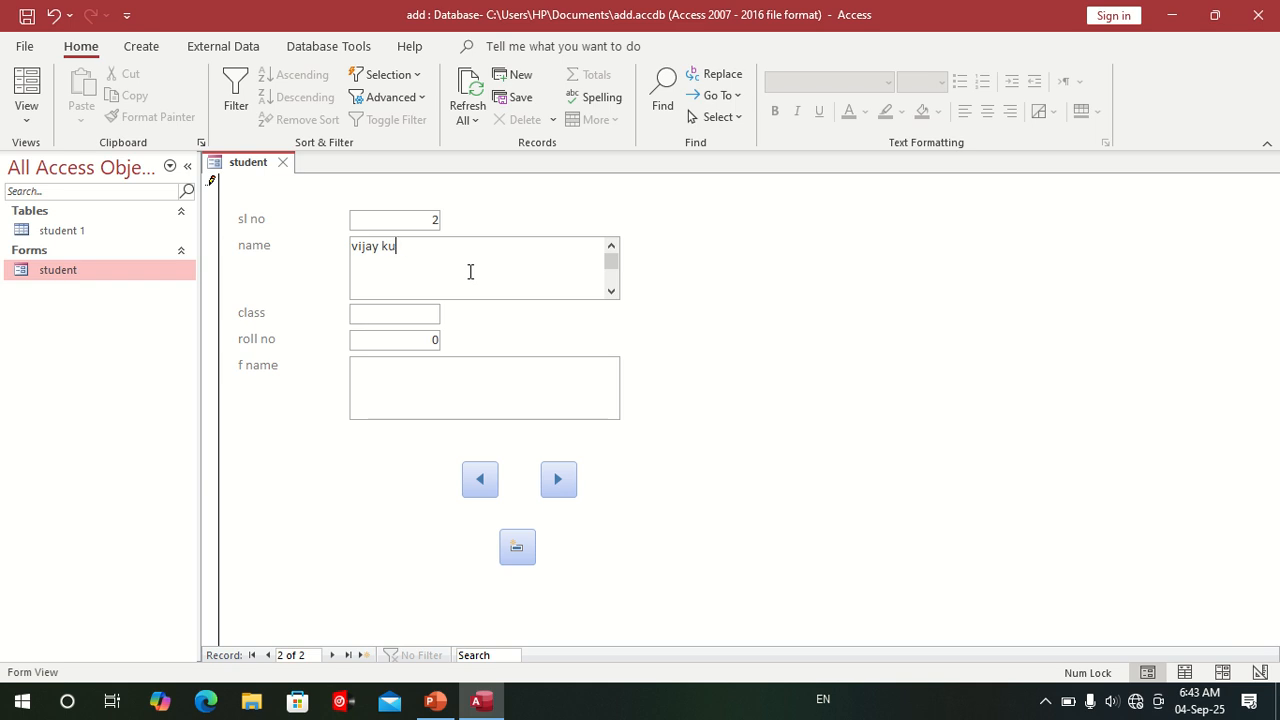
left_click(427, 320)
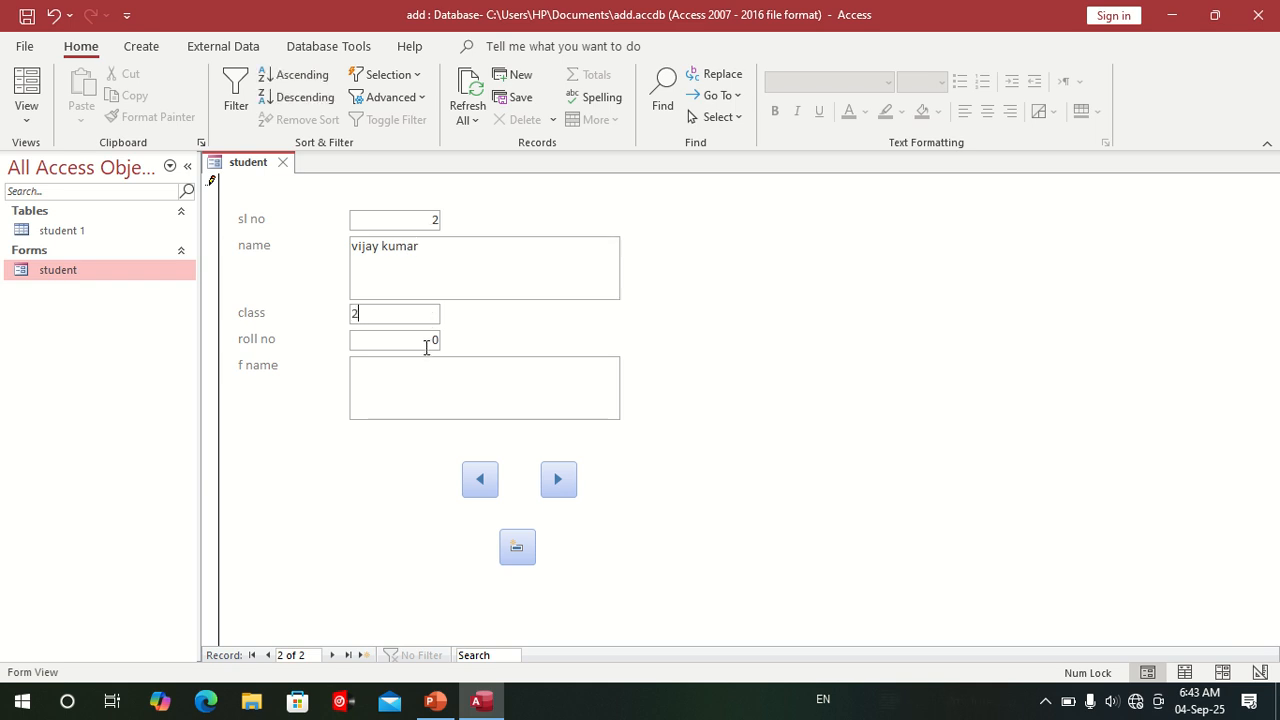
left_click(411, 334)
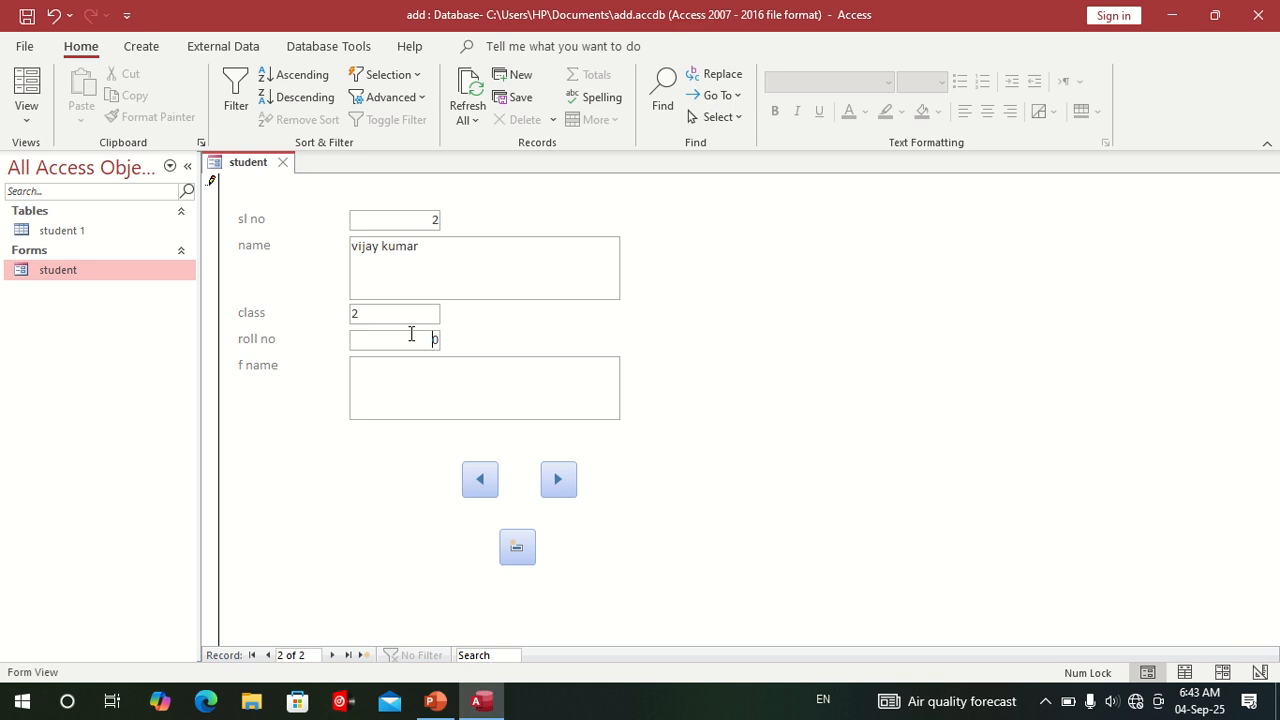
left_click(436, 390)
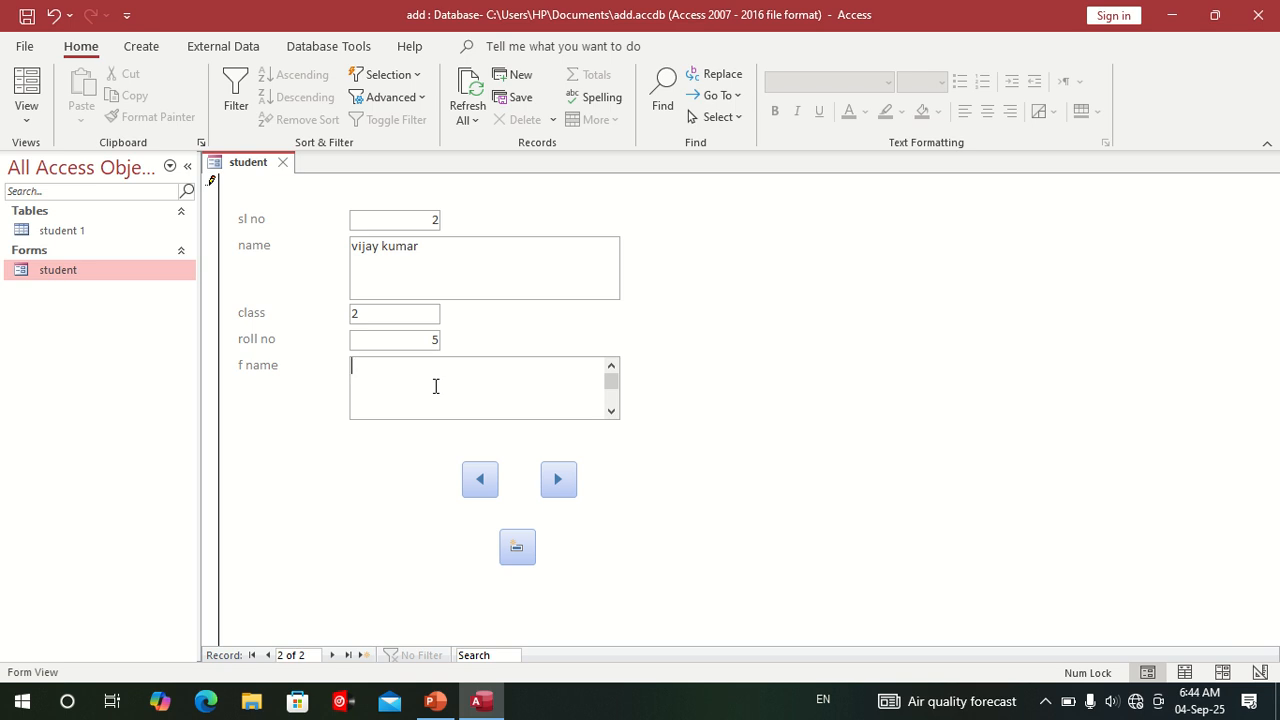
type("suraj kumar")
left_click(517, 547)
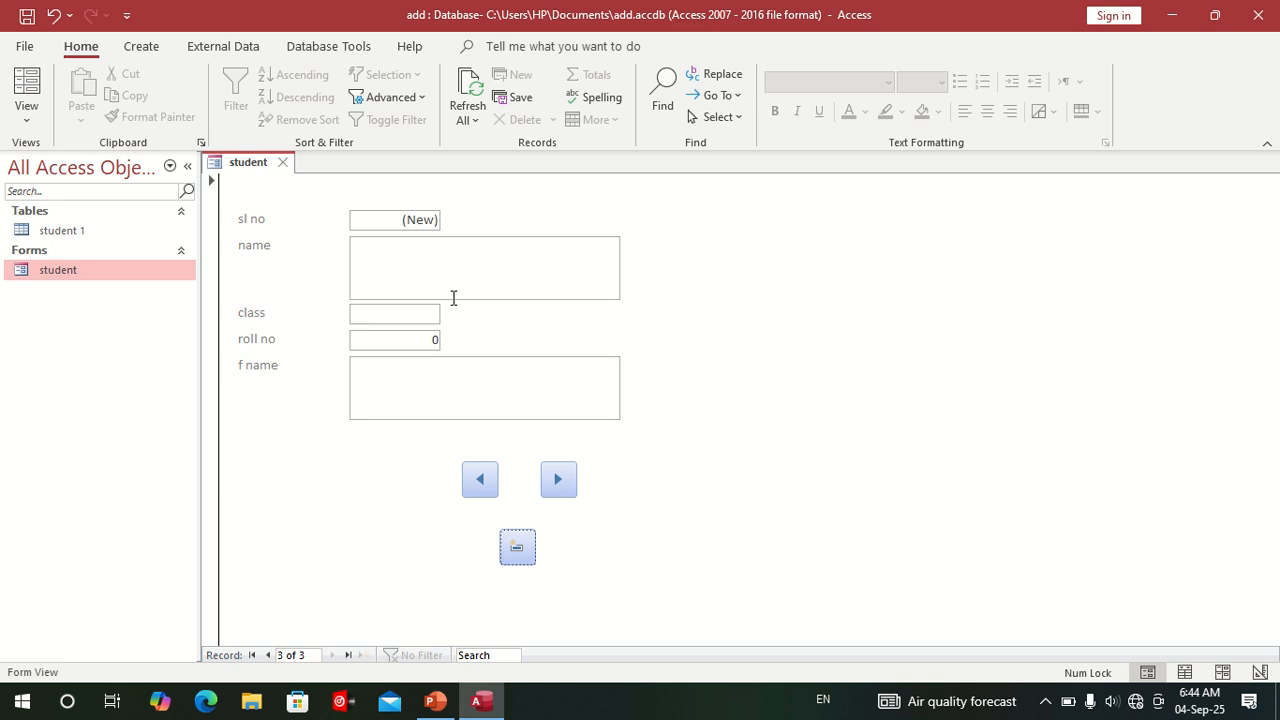
right_click(266, 172)
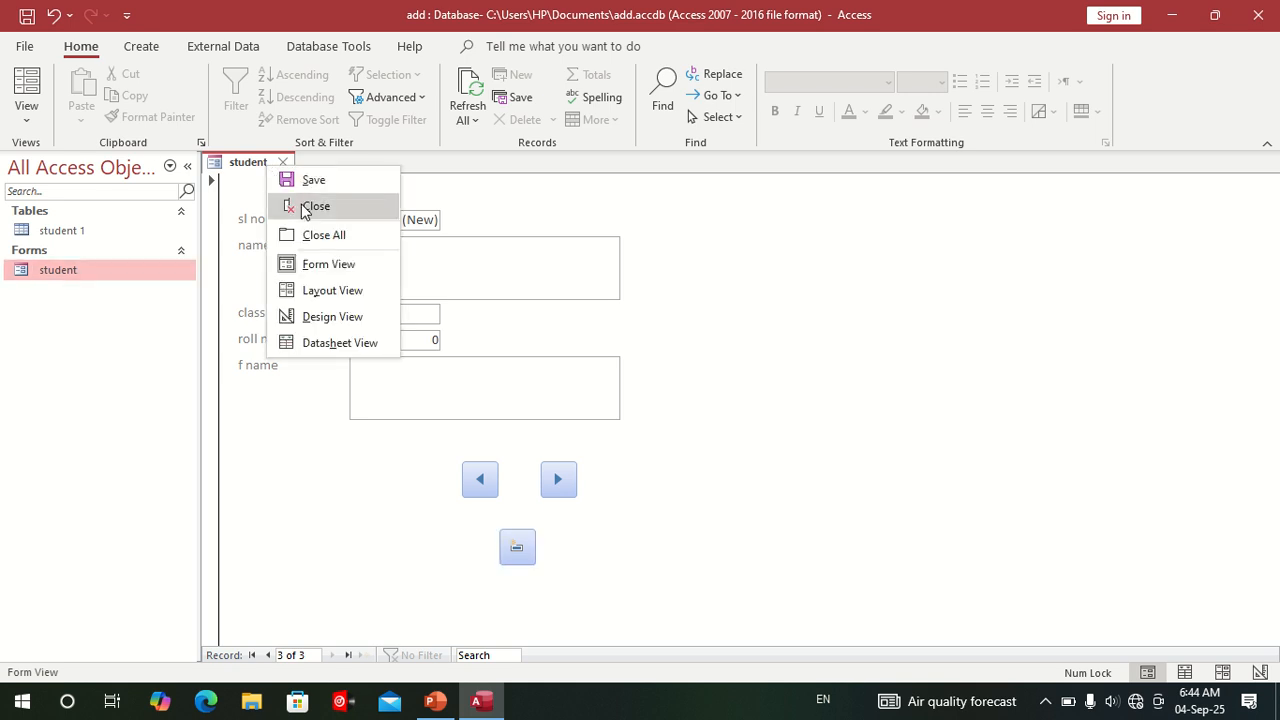
left_click(305, 208)
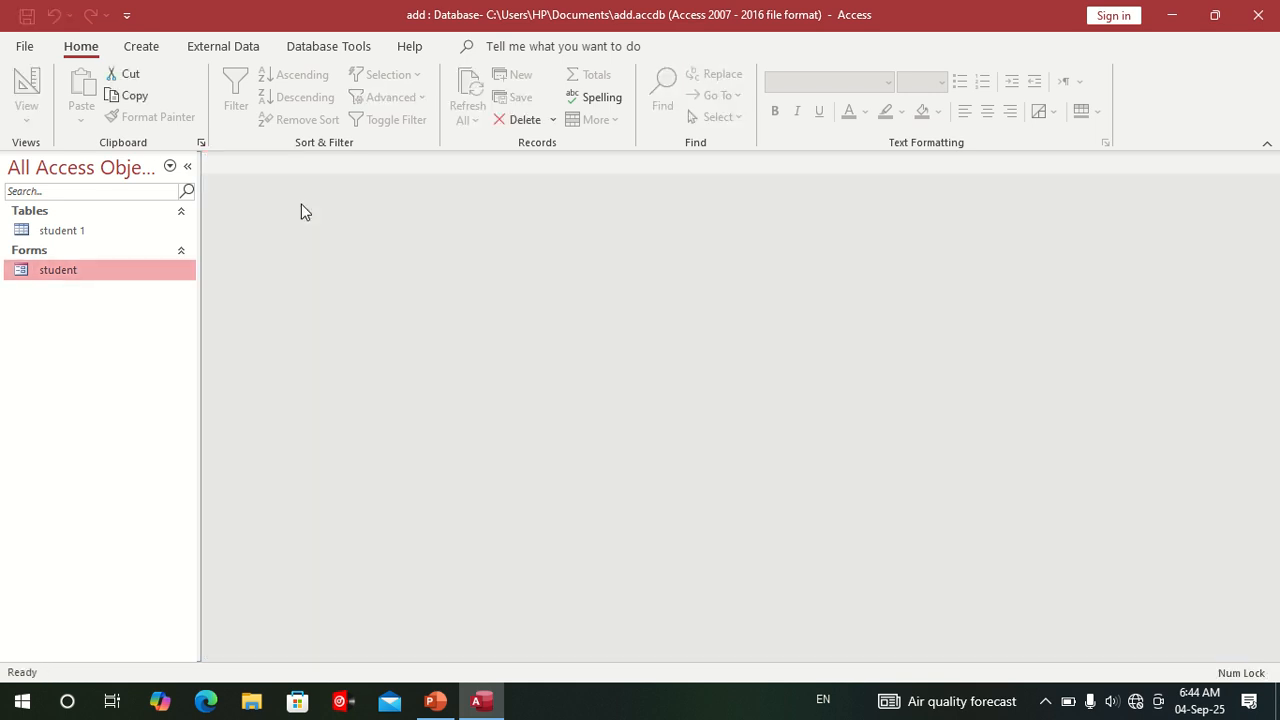
- Open the student 1 table to check the records entered through the form, and close it
double_click(110, 230)
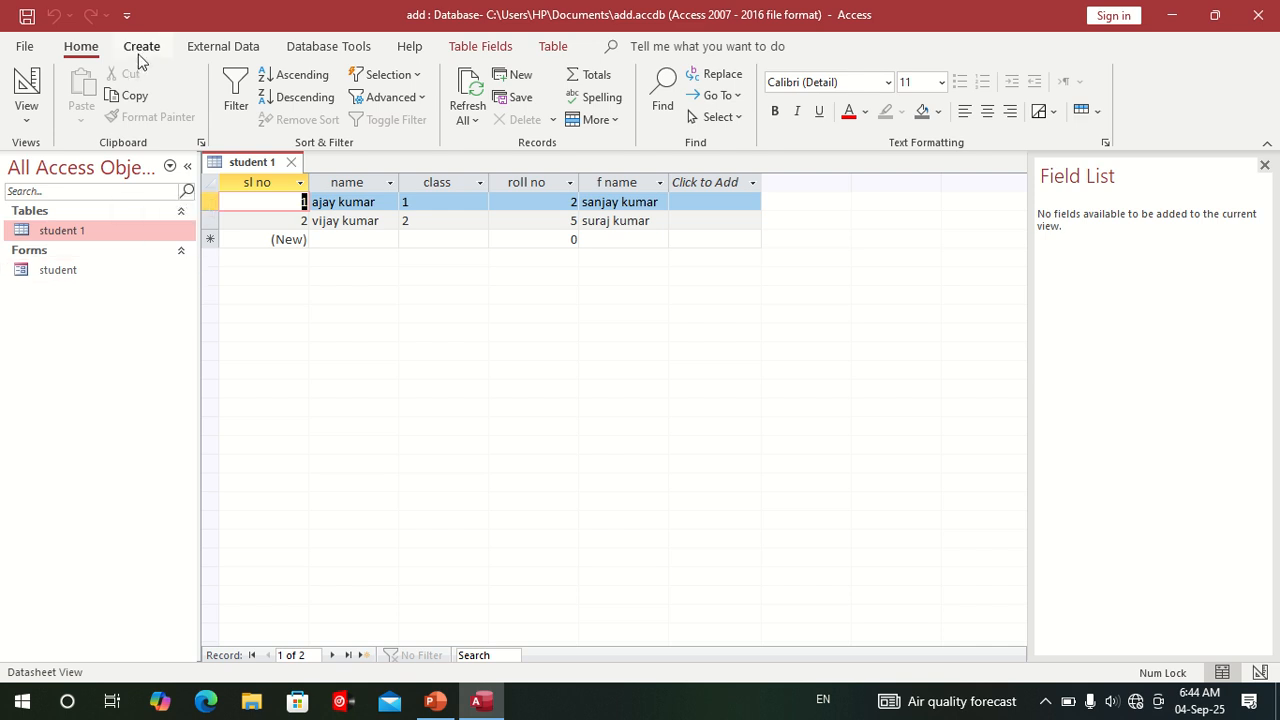
right_click(237, 163)
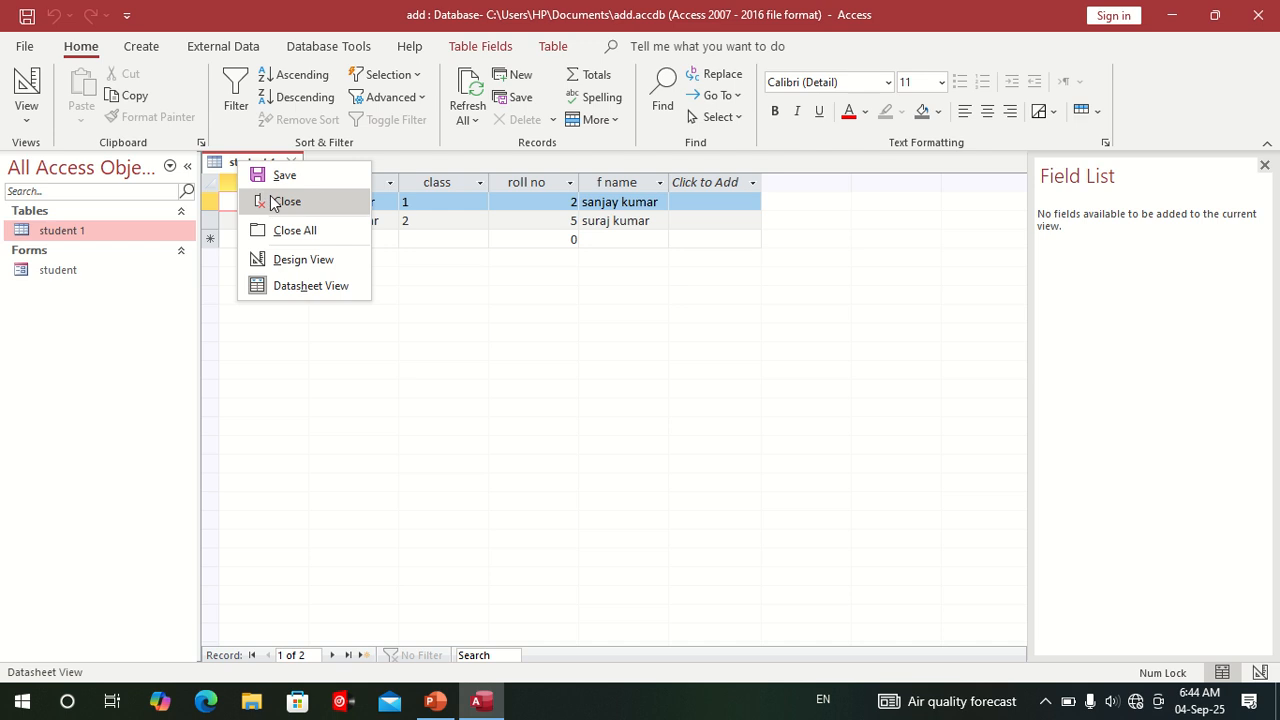
left_click(270, 201)
- Create a basic report from the student 1 table
left_click(149, 55)
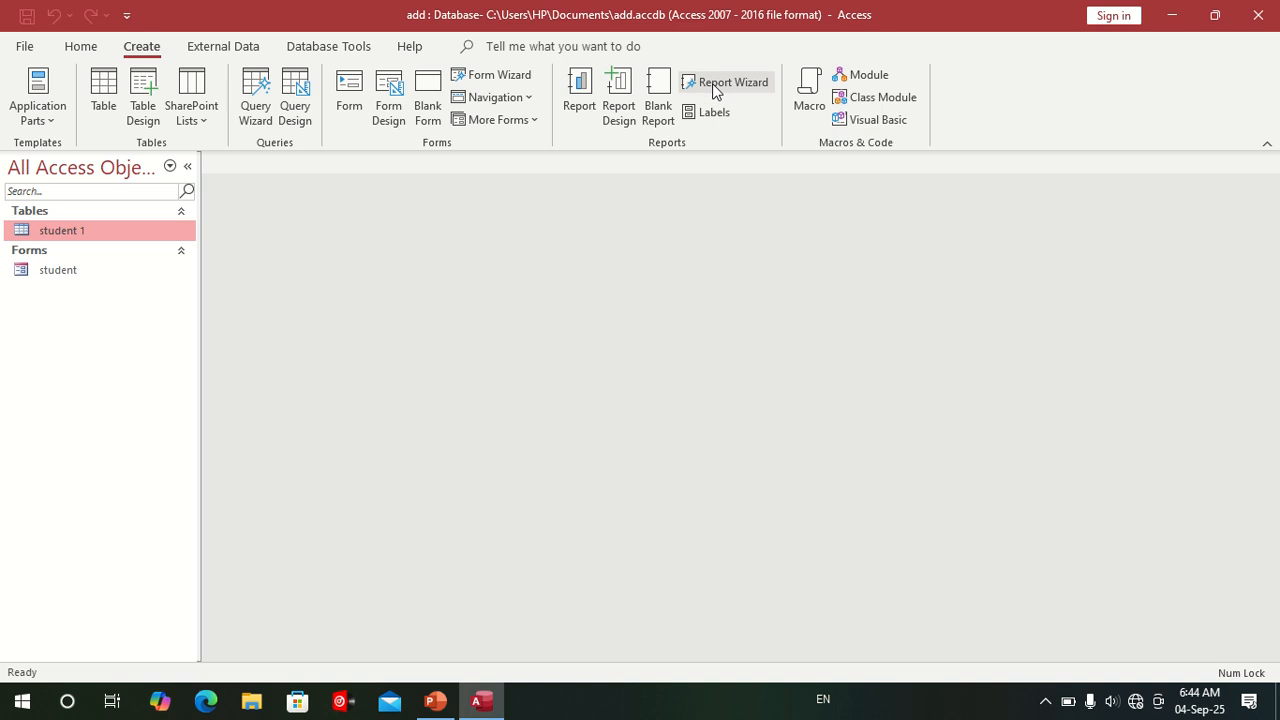
left_click(573, 92)
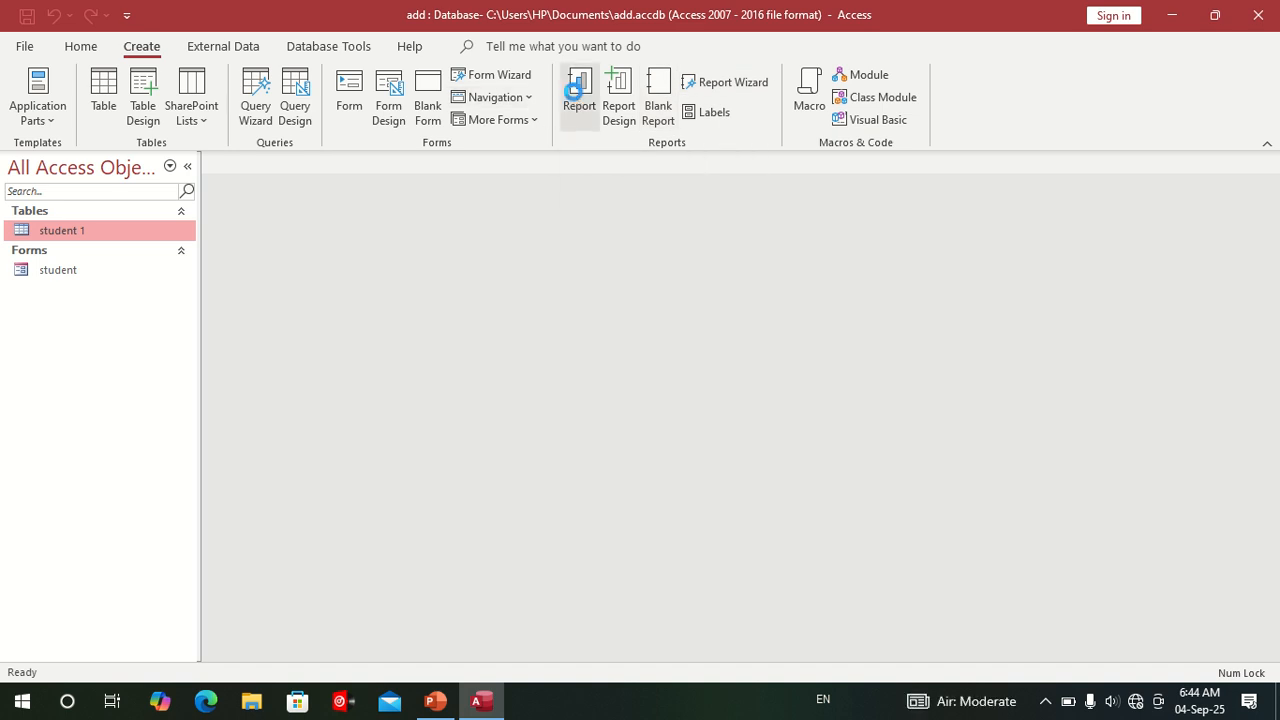